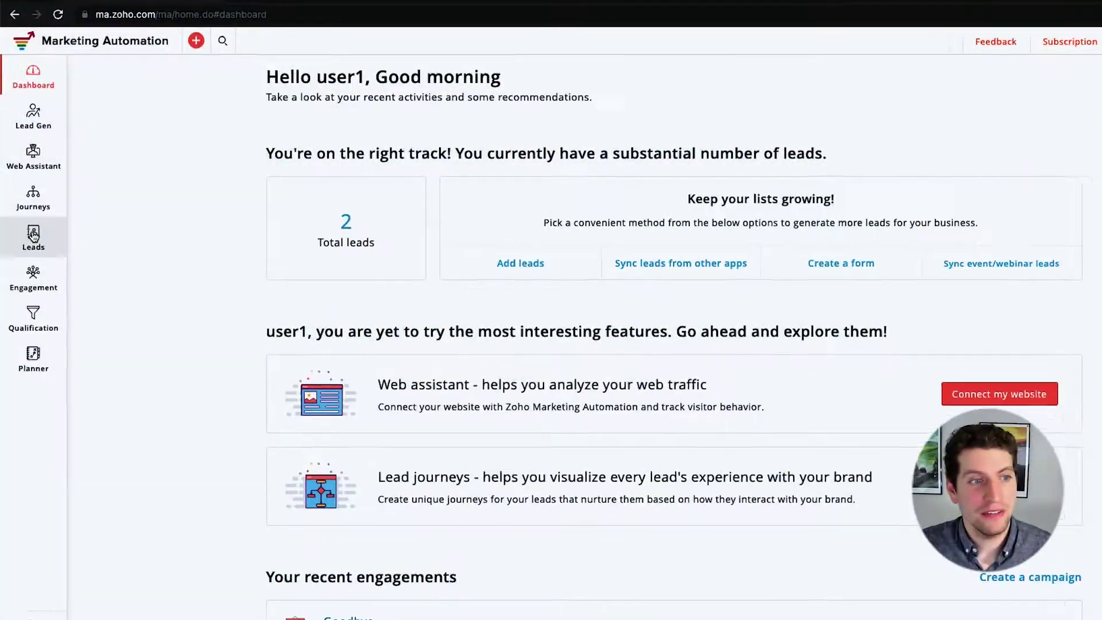
# Open the leads sync services, review the available integrations and start associating a new Zoho CRM account.
pyautogui.moveTo(32, 240)
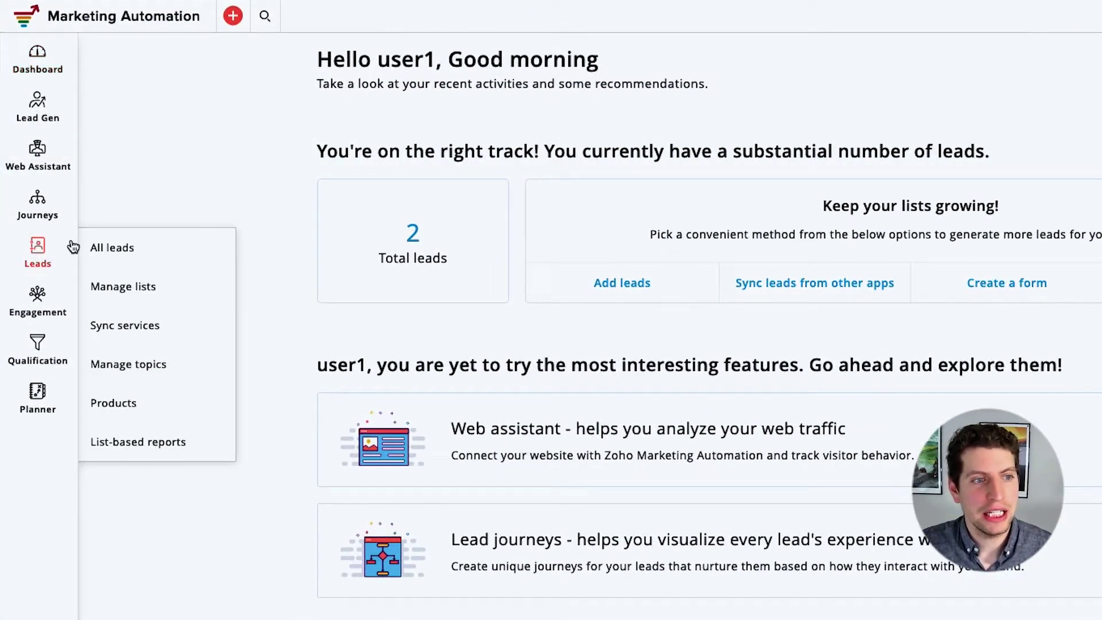
pyautogui.click(123, 325)
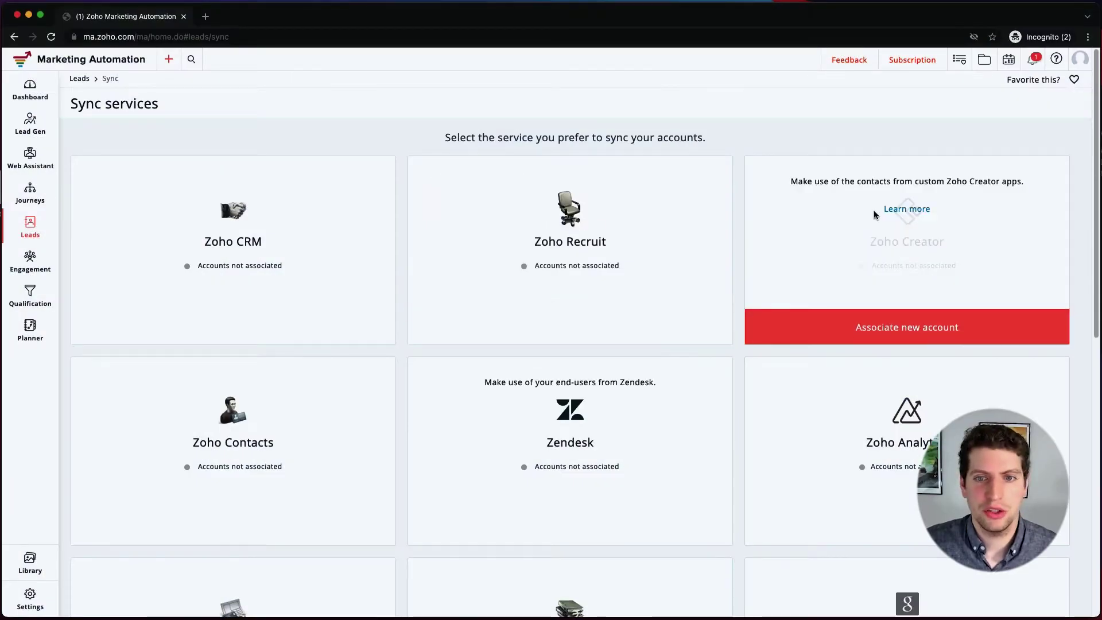
pyautogui.scroll(-2, 873, 214)
pyautogui.scroll(-5, 874, 215)
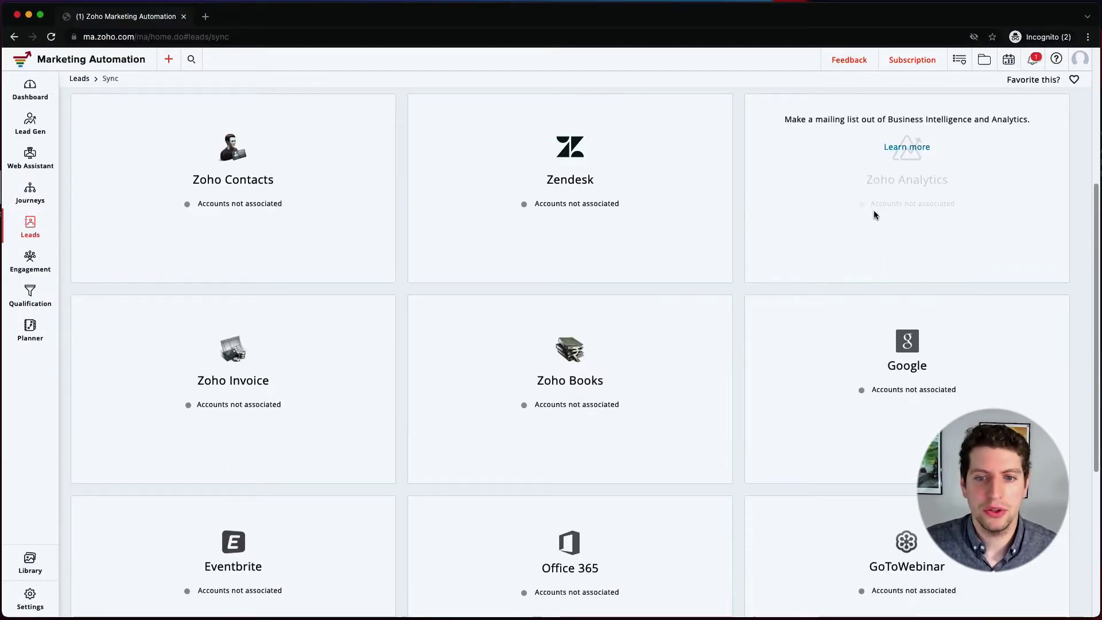
pyautogui.scroll(-5, 546, 328)
pyautogui.scroll(-2, 545, 327)
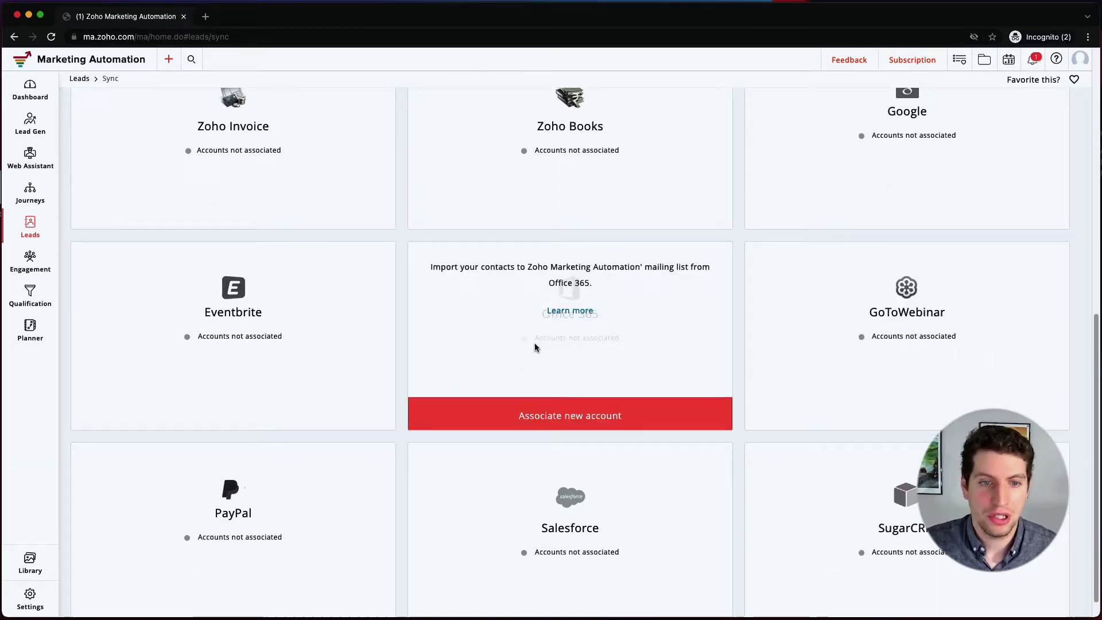
pyautogui.scroll(-1, 531, 402)
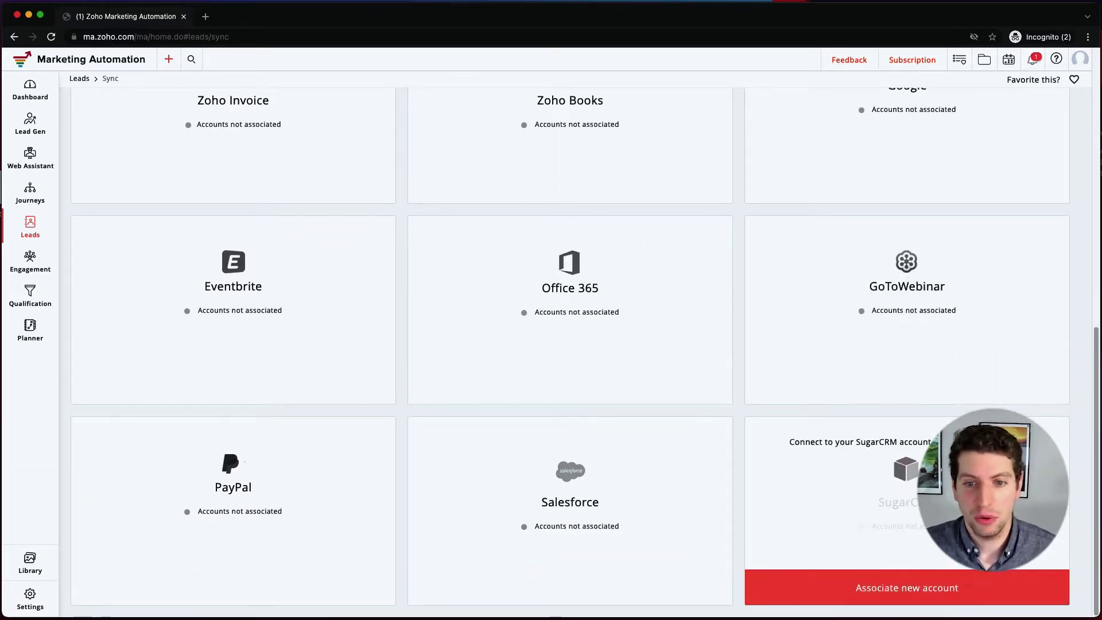
pyautogui.scroll(10, 565, 342)
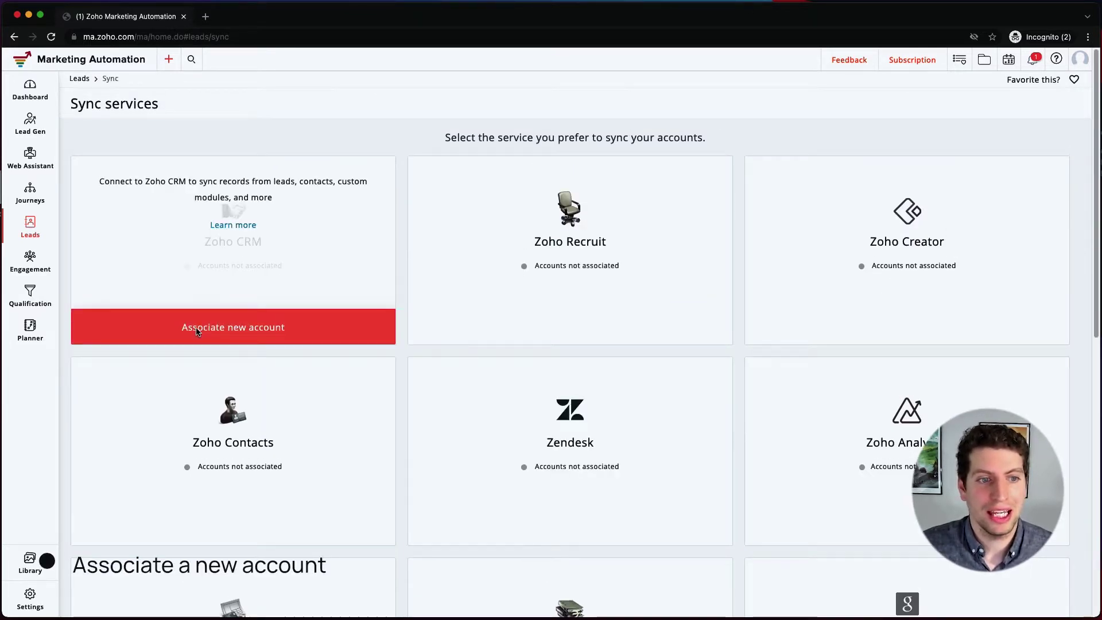
pyautogui.click(197, 332)
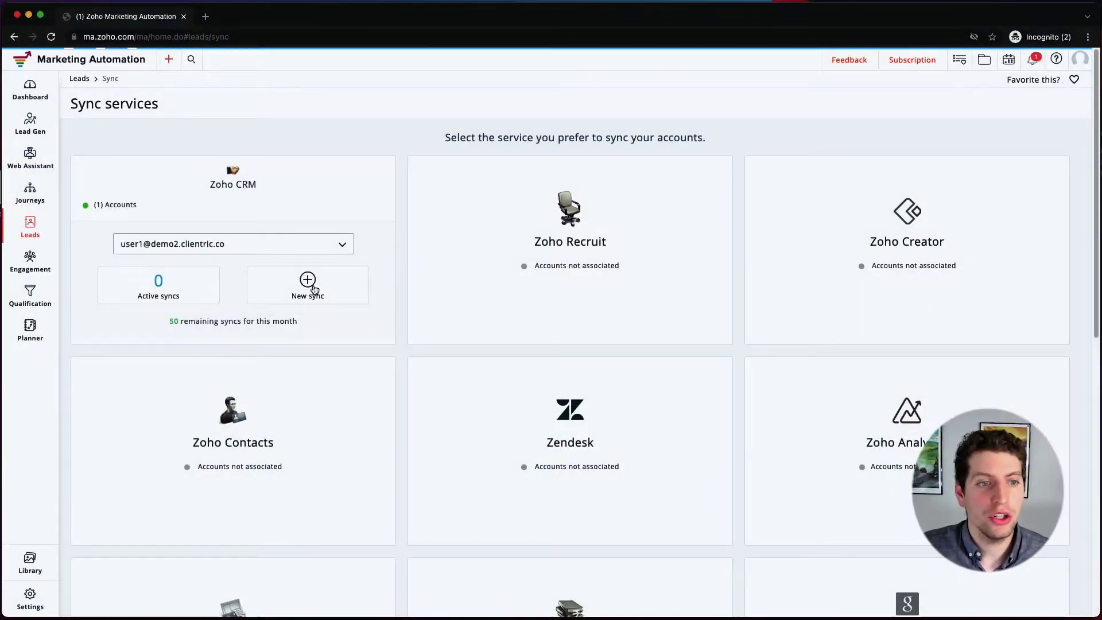
# Create a new immediate Zoho CRM sync for the Leads module and name it Lead Sync.
pyautogui.click(314, 288)
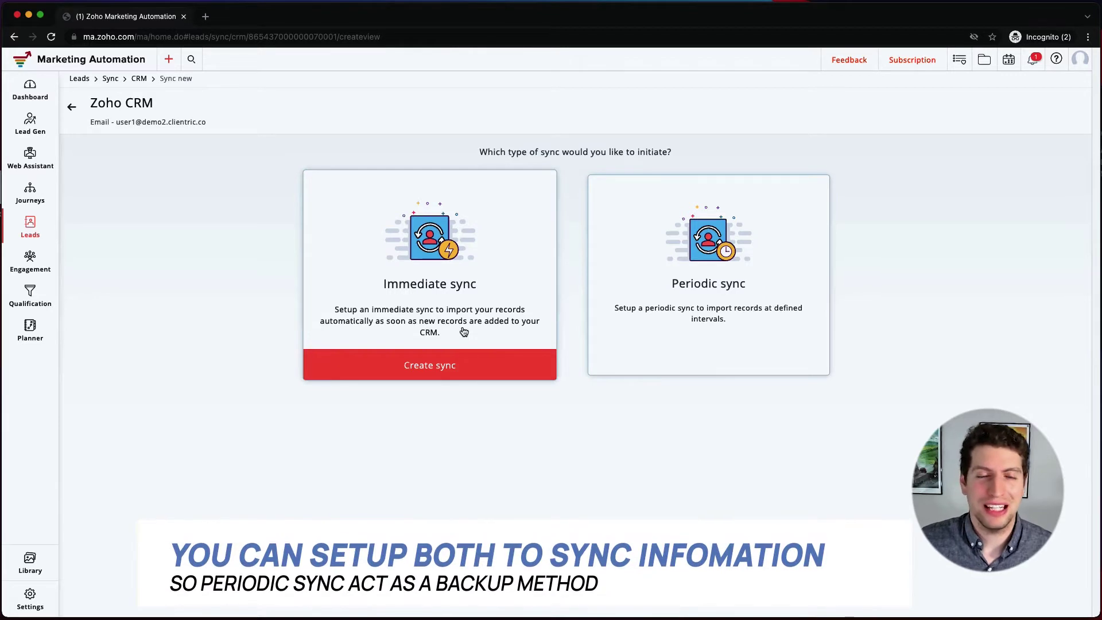
pyautogui.moveTo(748, 297)
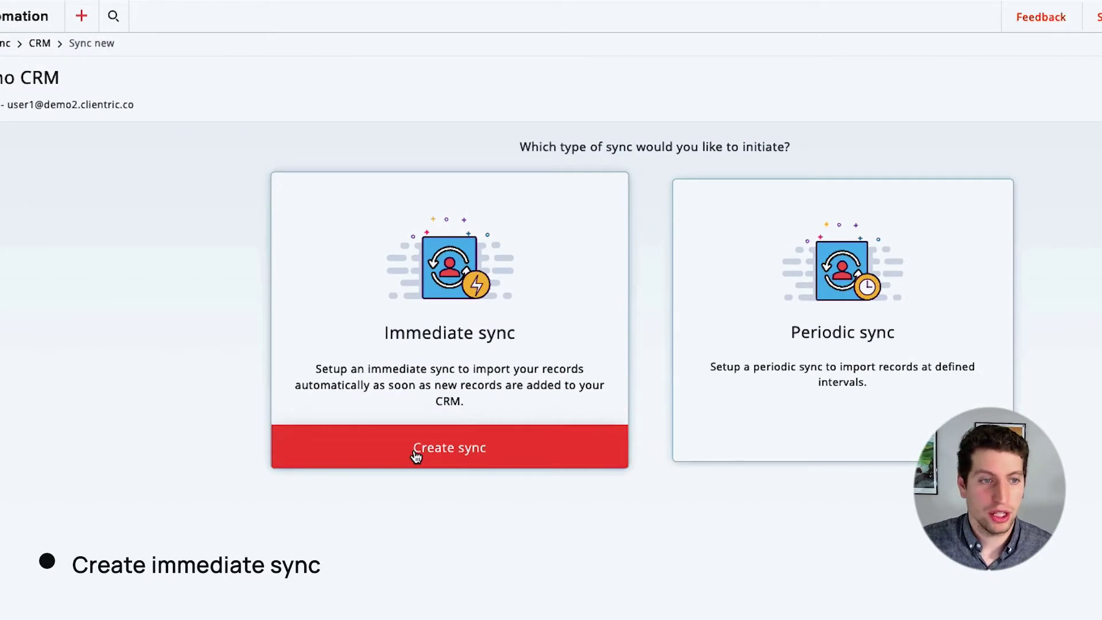
pyautogui.click(416, 456)
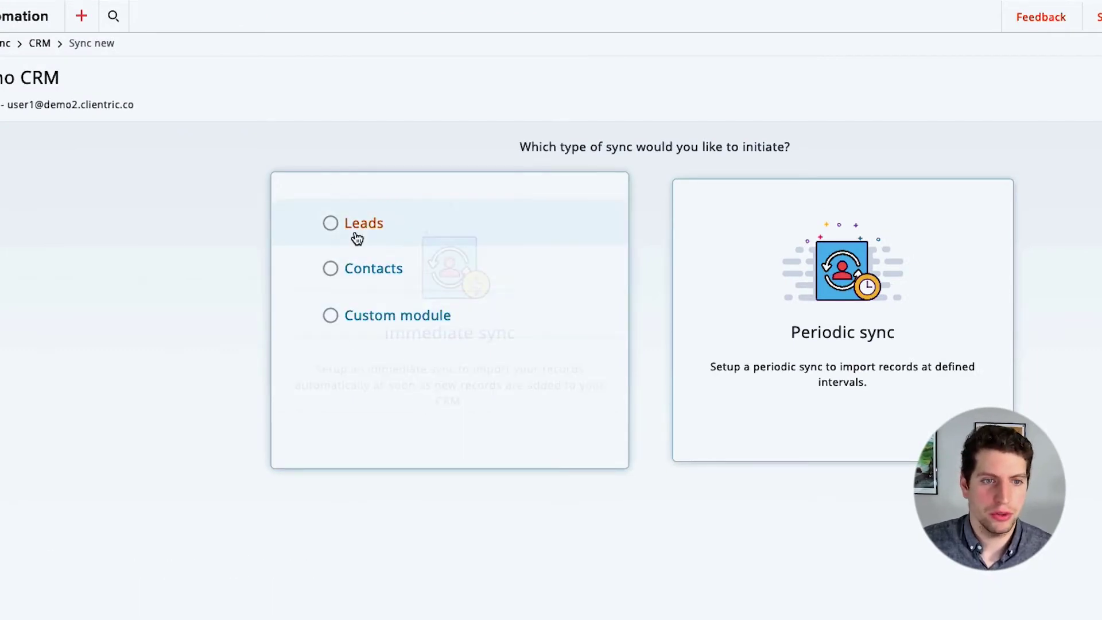
pyautogui.click(357, 228)
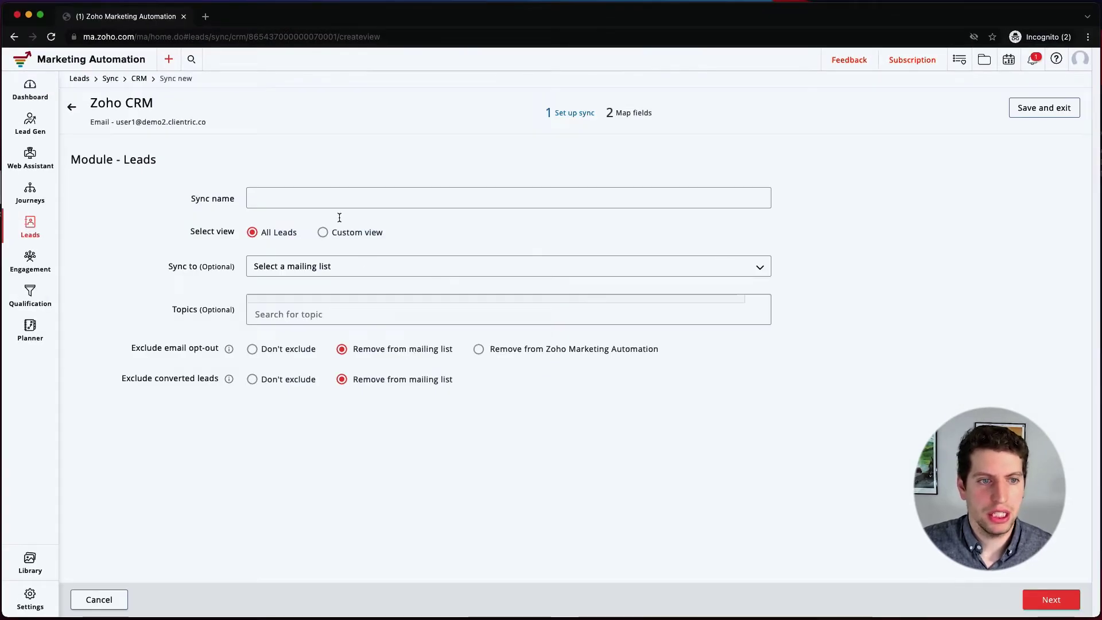
pyautogui.write('Lead Sync')
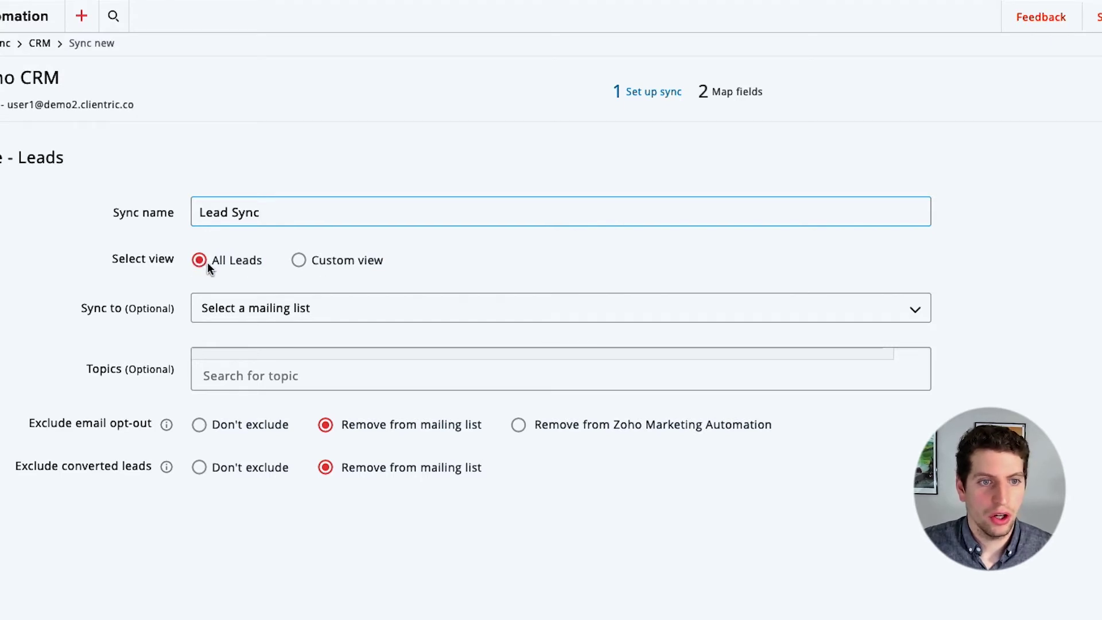
# Review the custom views offered for the leads sync and return the view selection to All Leads.
pyautogui.click(300, 264)
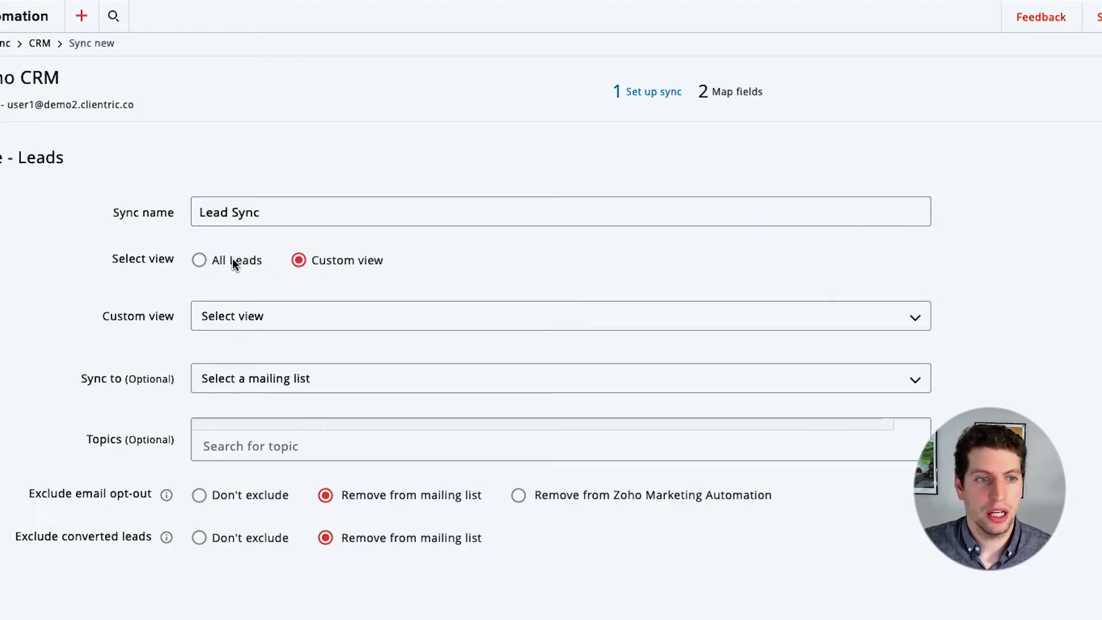
pyautogui.click(228, 315)
pyautogui.scroll(-3, 279, 423)
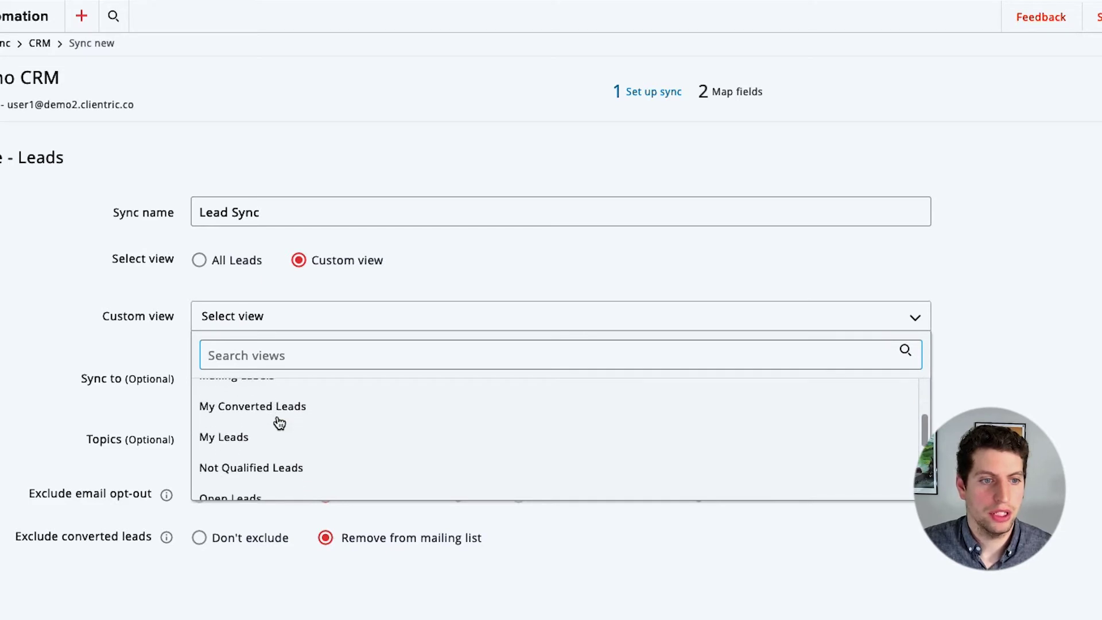
pyautogui.scroll(-5, 278, 423)
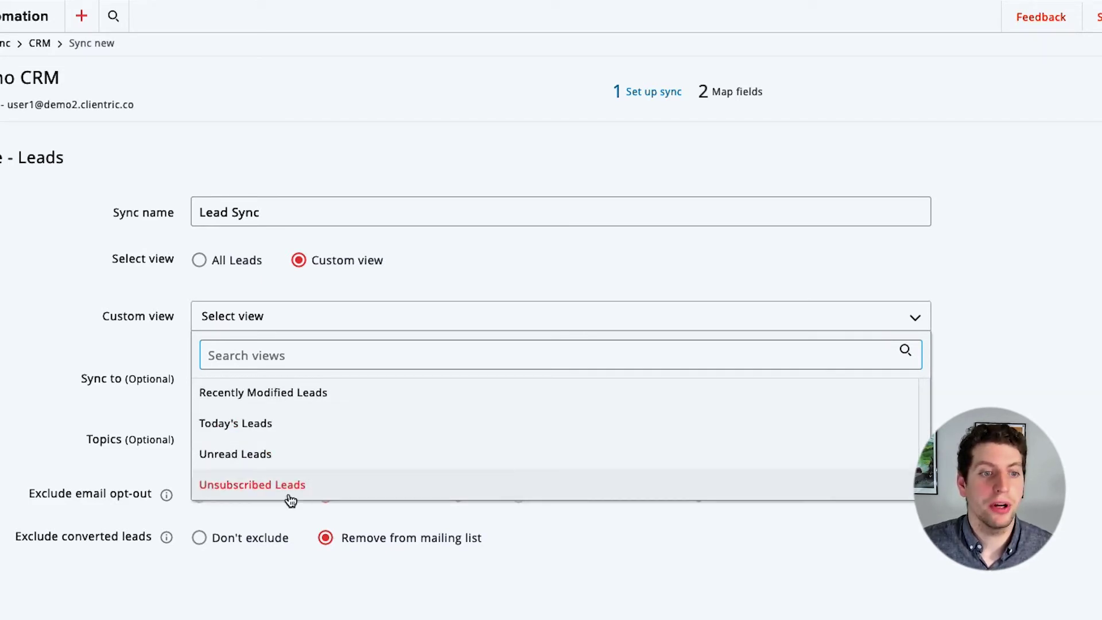
pyautogui.scroll(10, 292, 437)
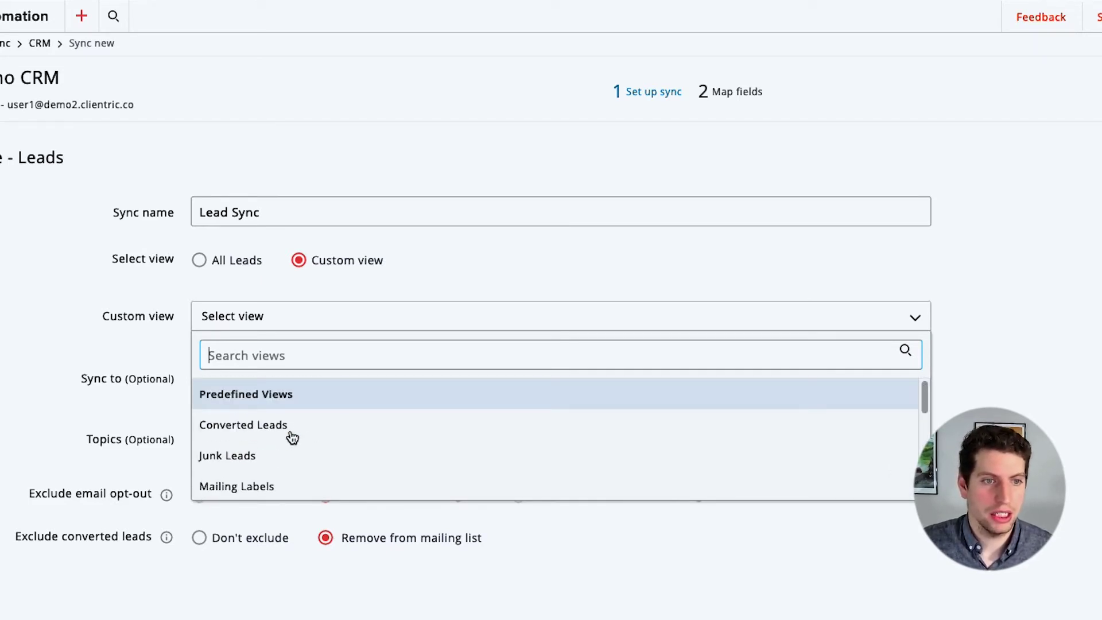
pyautogui.click(257, 312)
pyautogui.click(199, 260)
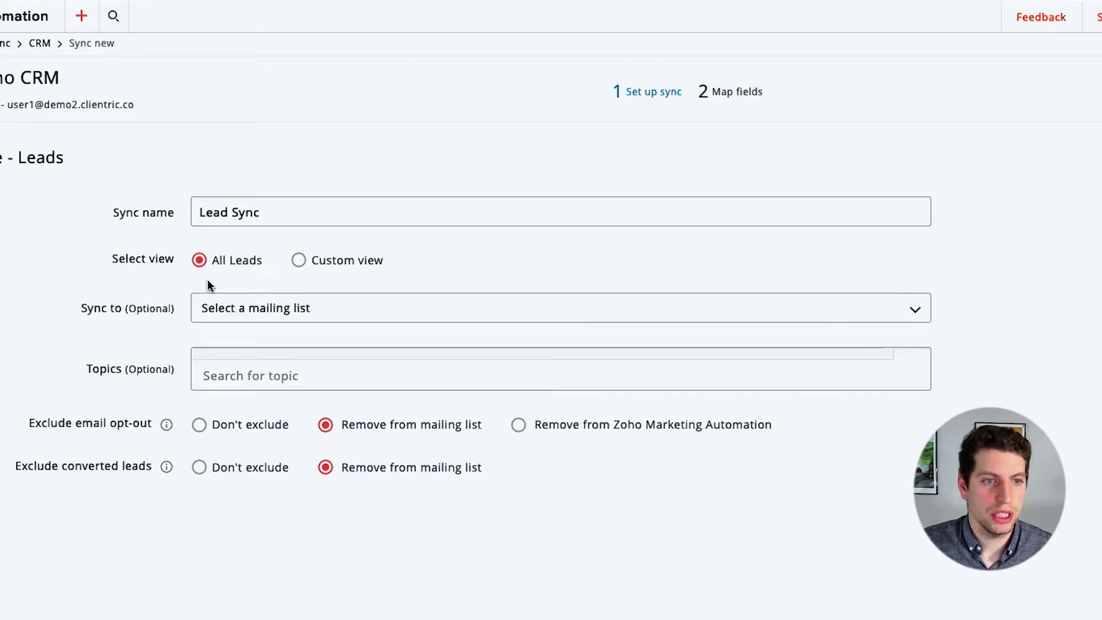
# Set the leads sync to go to the mailing list My First List.
pyautogui.click(244, 311)
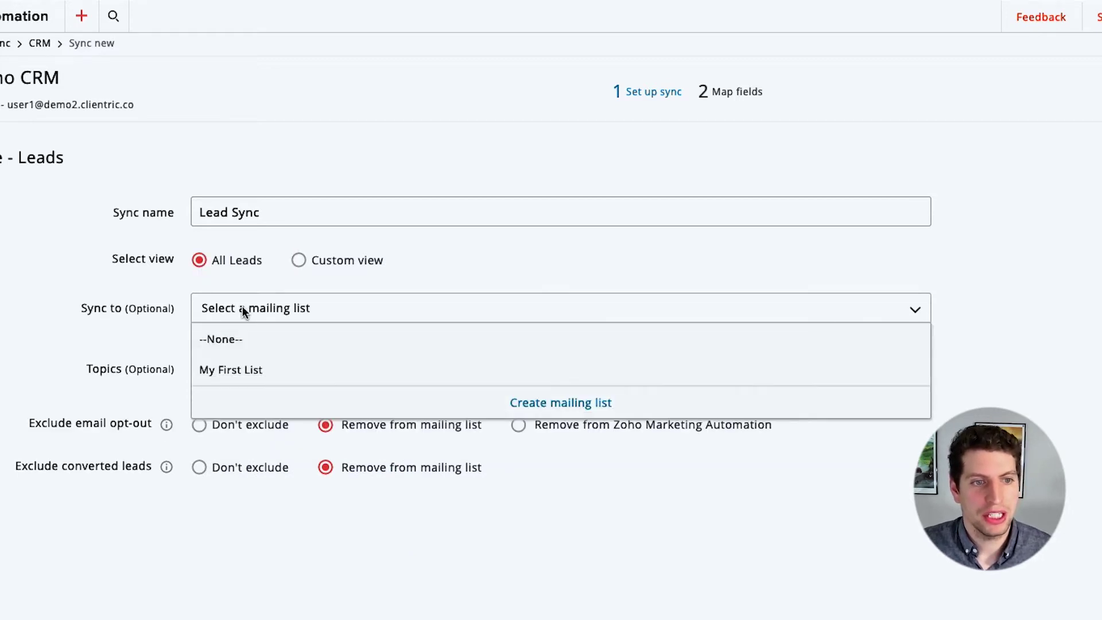
pyautogui.click(237, 373)
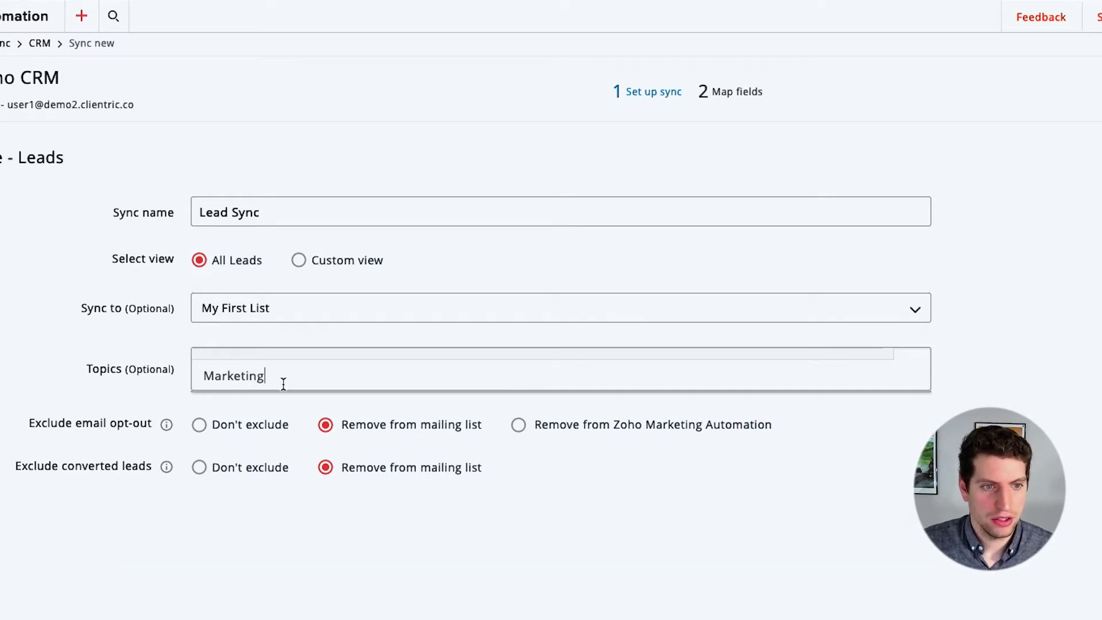
pyautogui.moveTo(283, 383); pyautogui.dragTo(91, 374)
pyautogui.hotkey('ctrl', 'z')
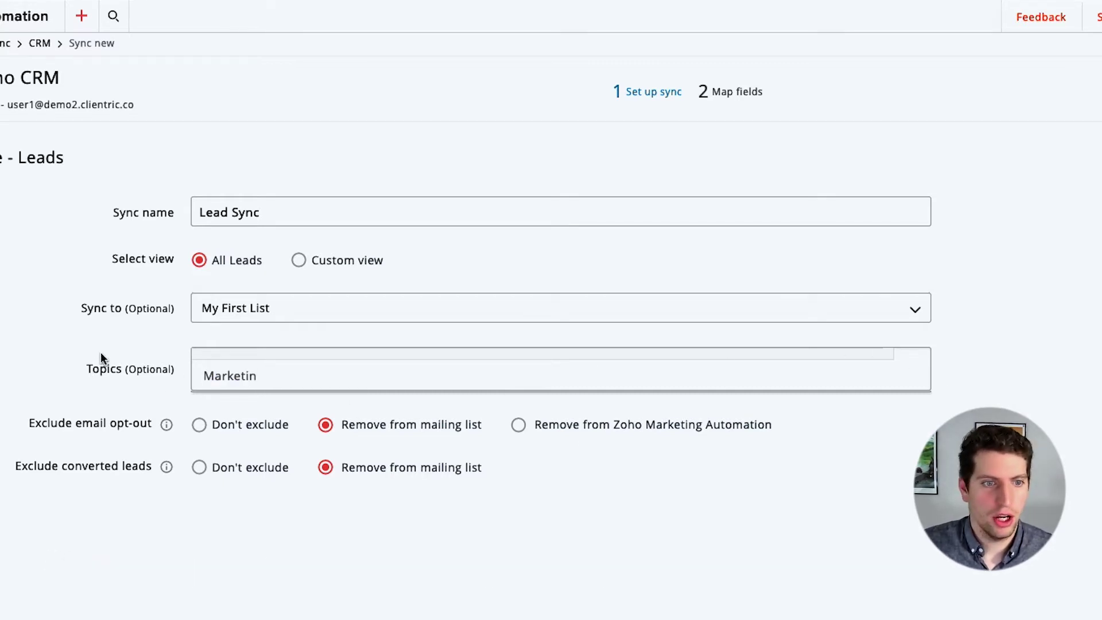
pyautogui.moveTo(280, 377); pyautogui.dragTo(80, 376)
pyautogui.press('BackSpace')
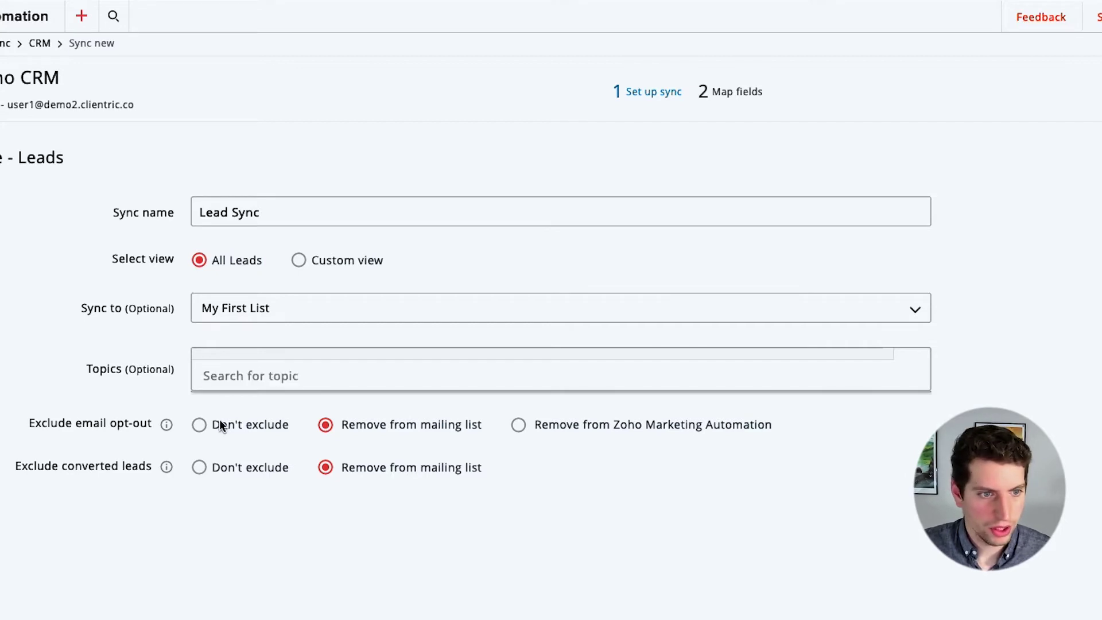
pyautogui.write('asd')
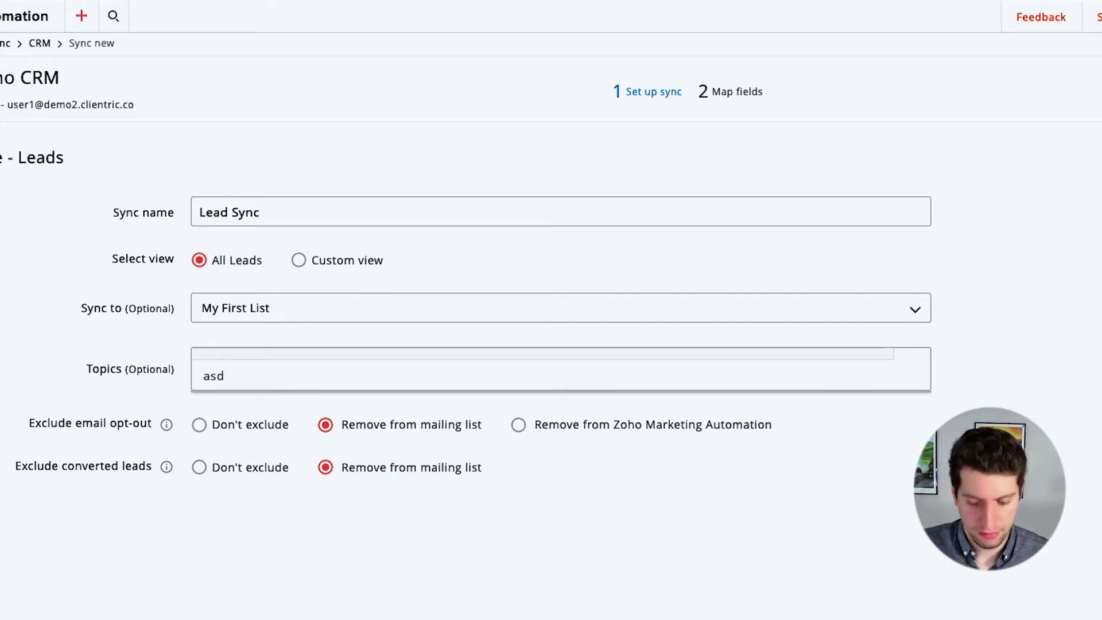
pyautogui.press('BackSpace')
pyautogui.press('BackSpace')
pyautogui.press('BackSpace')
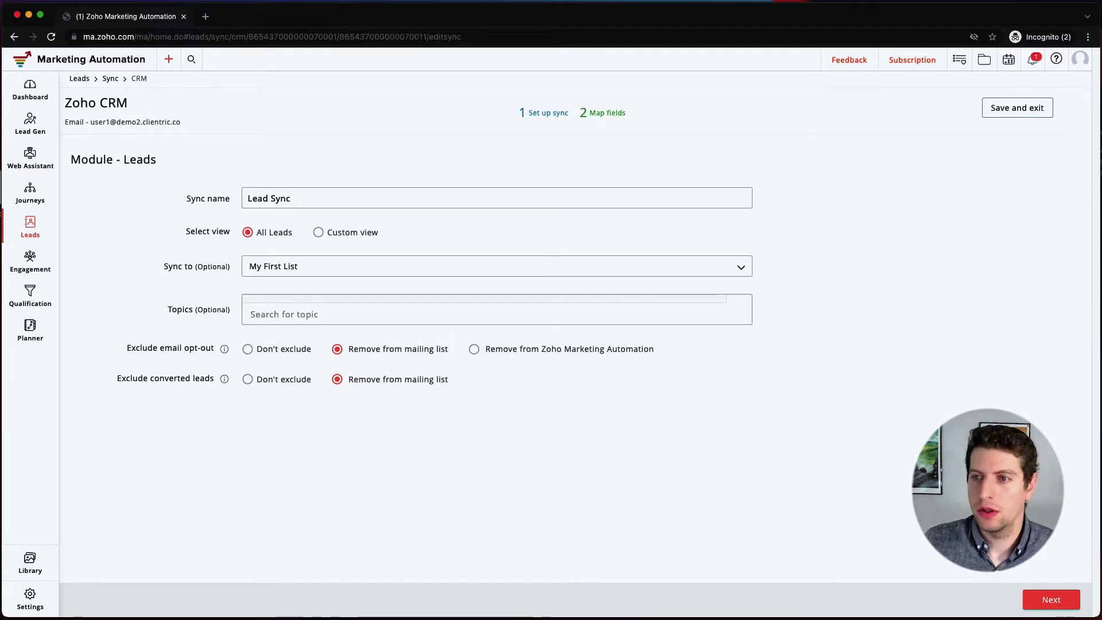
# Reload the sync setup form, assign the Marketing topic and continue to field mapping.
pyautogui.click(1049, 602)
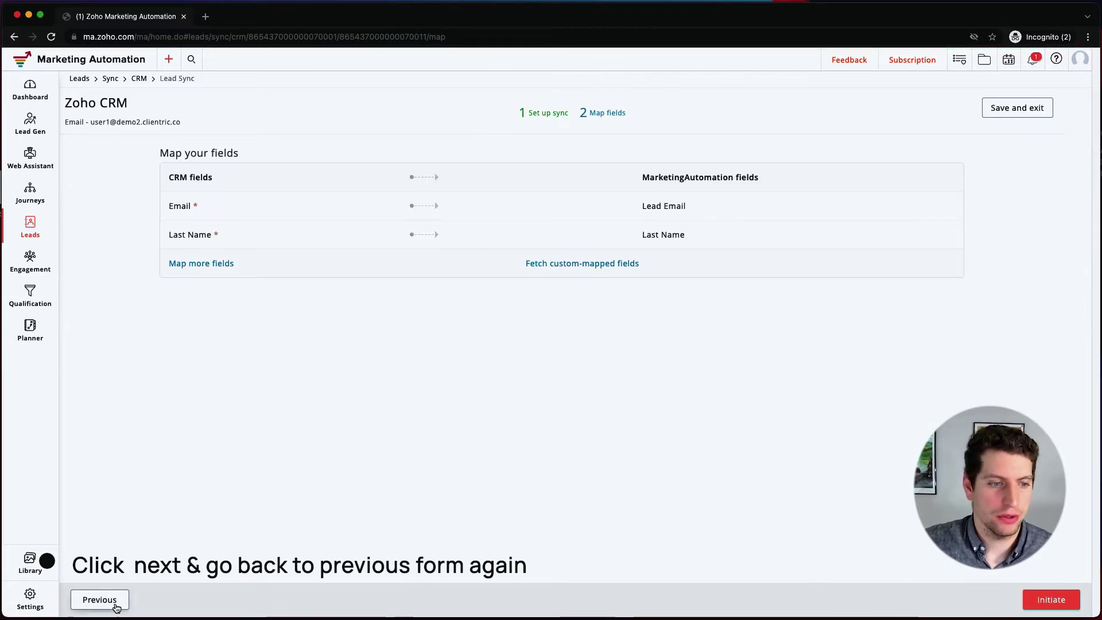
pyautogui.click(100, 599)
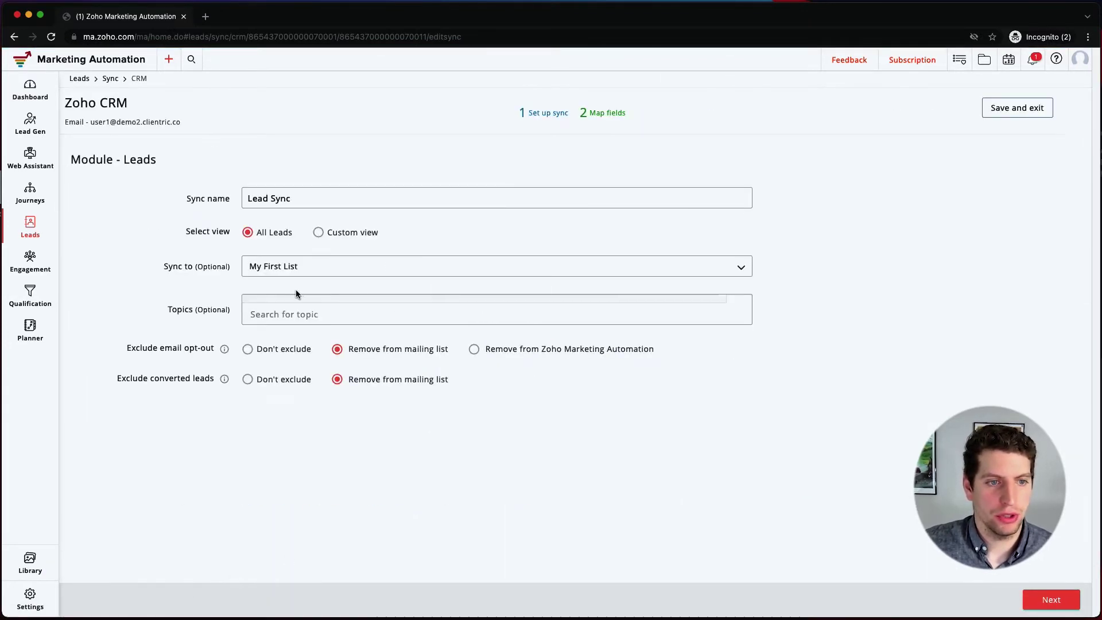
pyautogui.click(281, 312)
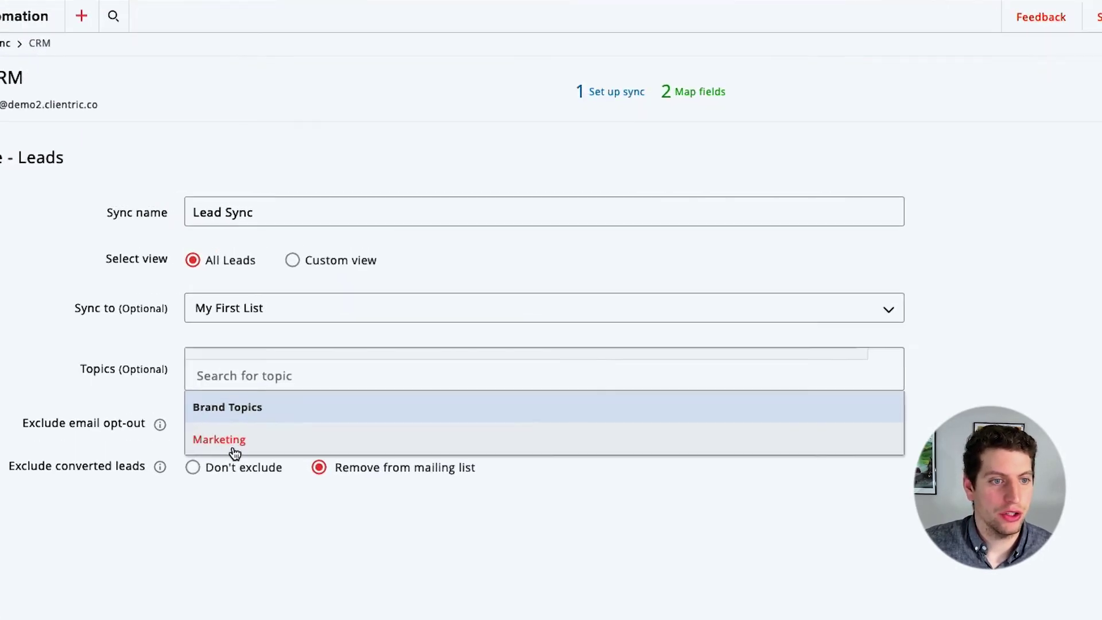
pyautogui.click(276, 360)
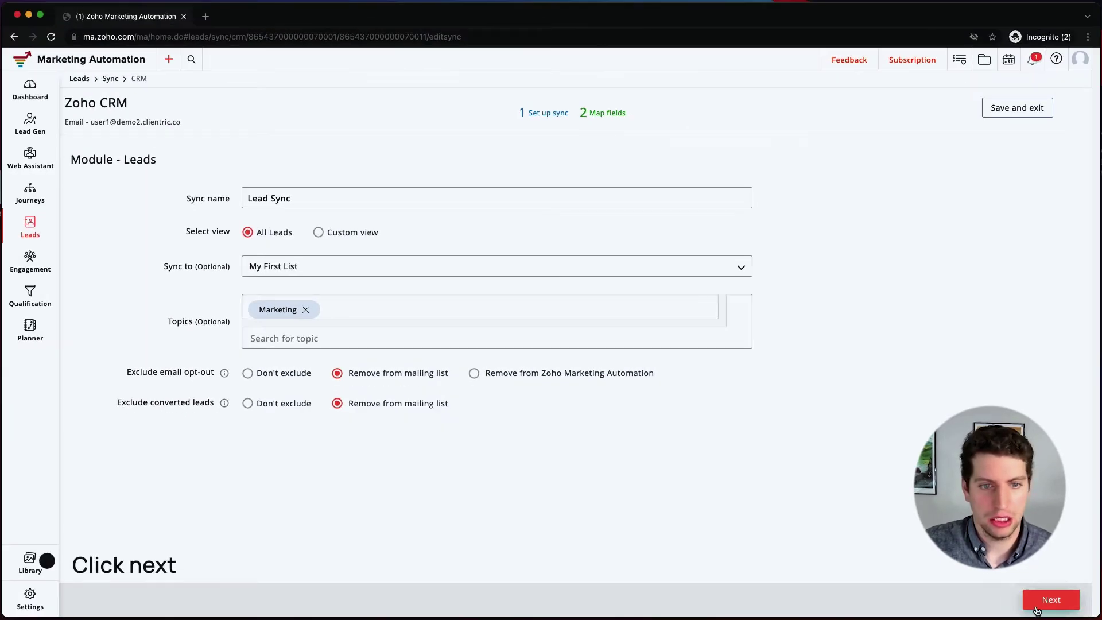
pyautogui.click(1037, 602)
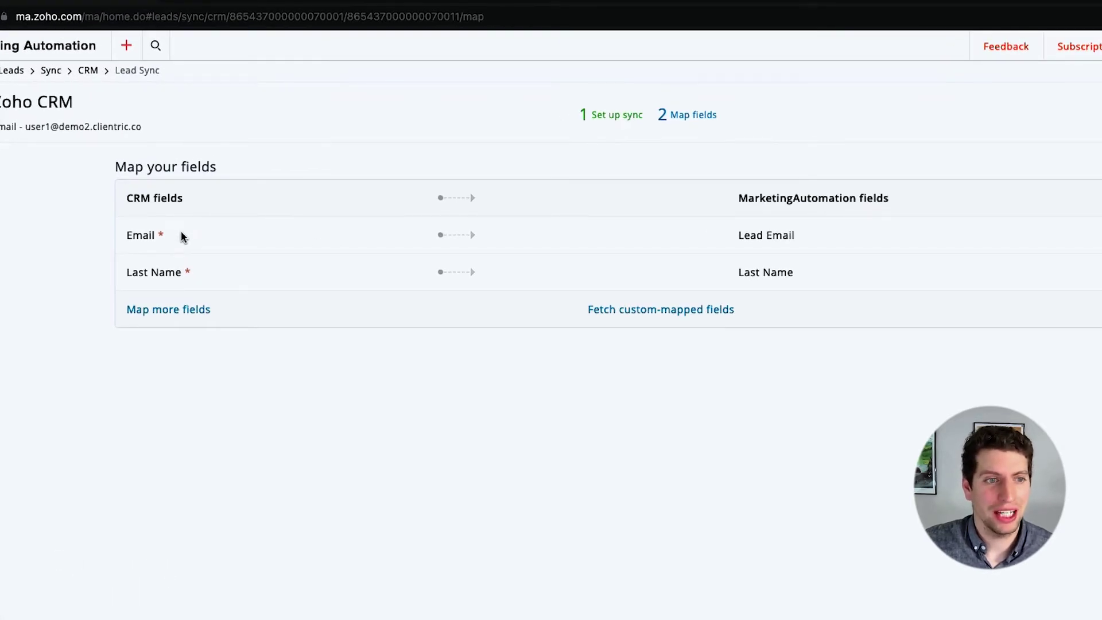
# Map the CRM field First Name to the existing First Name field in Marketing Automation.
pyautogui.click(160, 316)
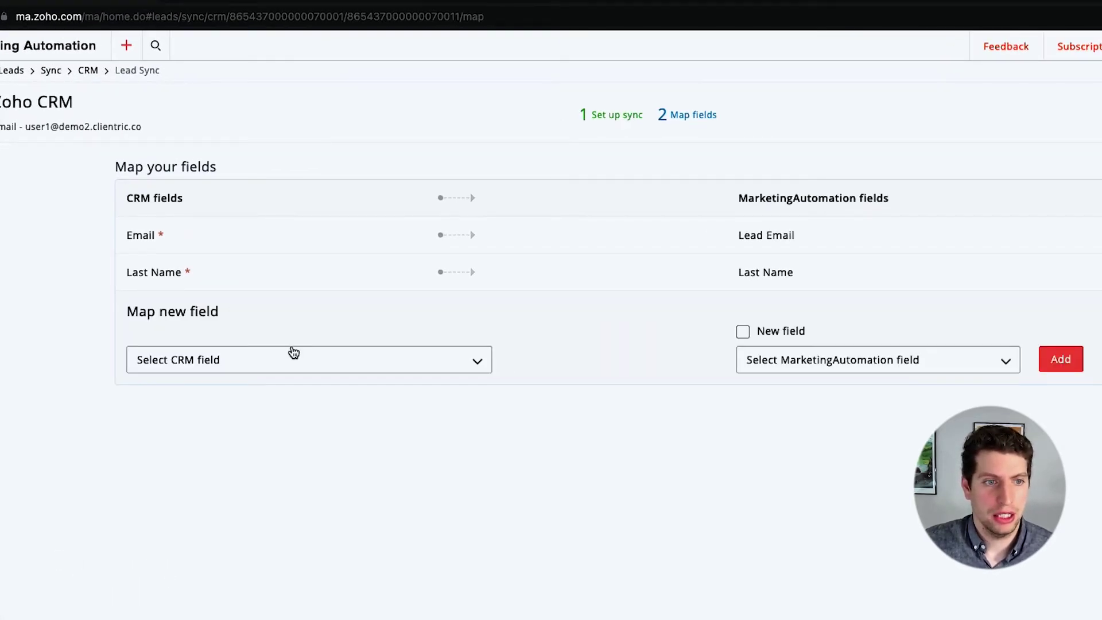
pyautogui.click(278, 368)
pyautogui.scroll(-1, 219, 467)
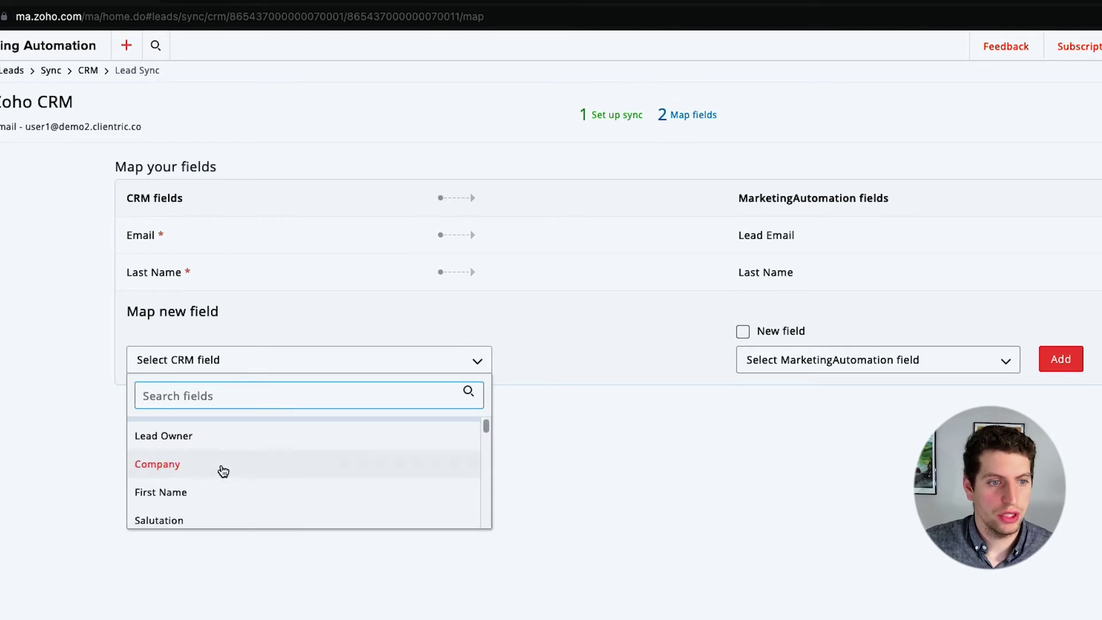
pyautogui.click(217, 492)
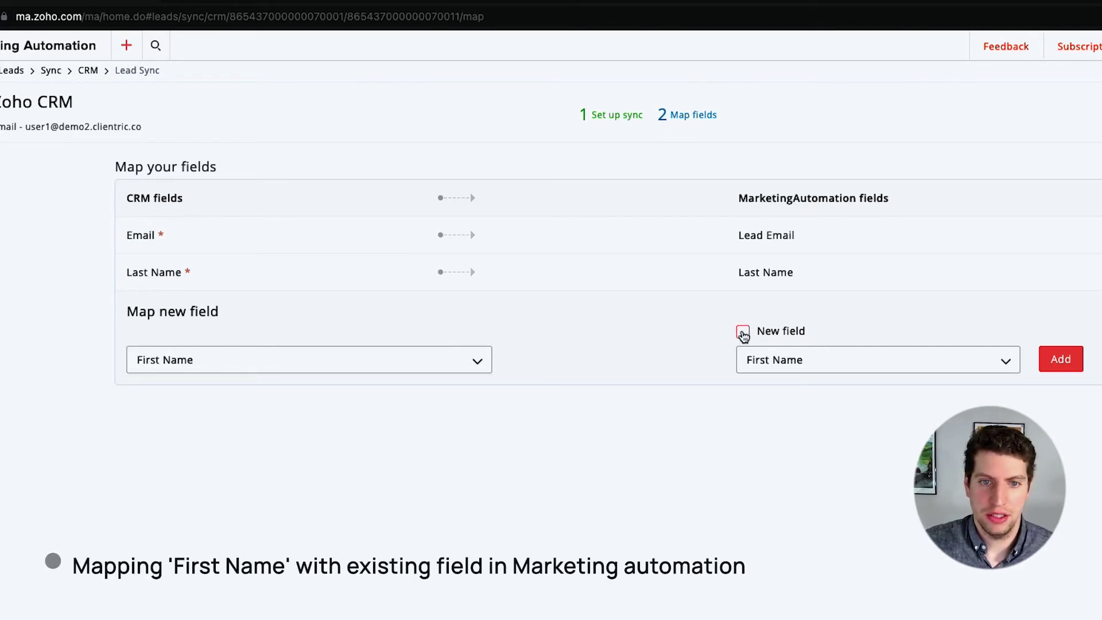
pyautogui.click(808, 371)
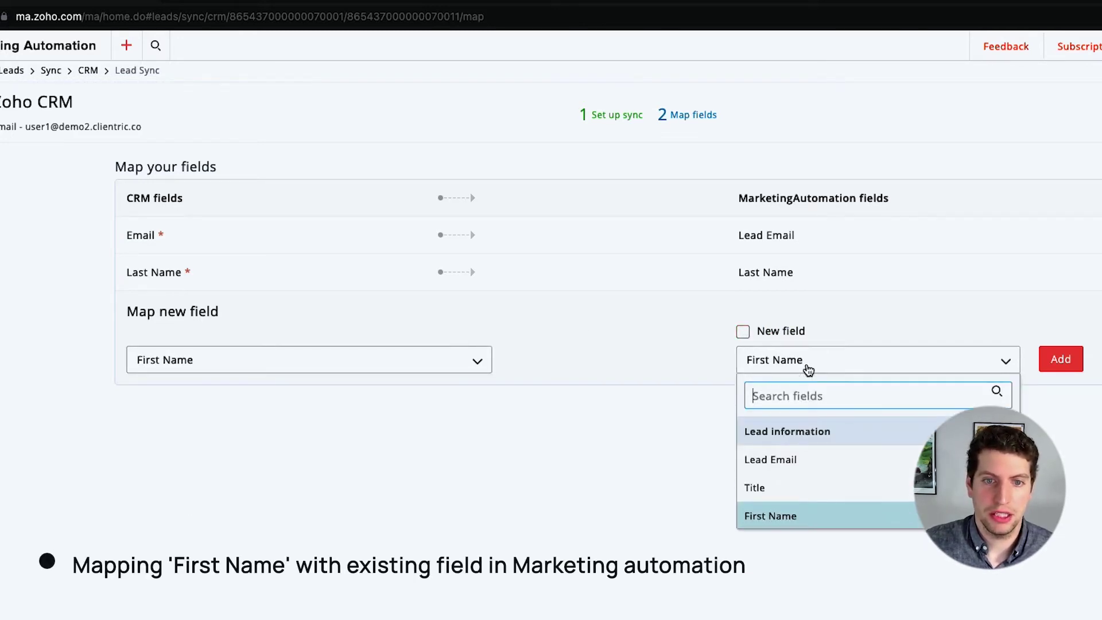
pyautogui.click(783, 515)
pyautogui.click(1071, 359)
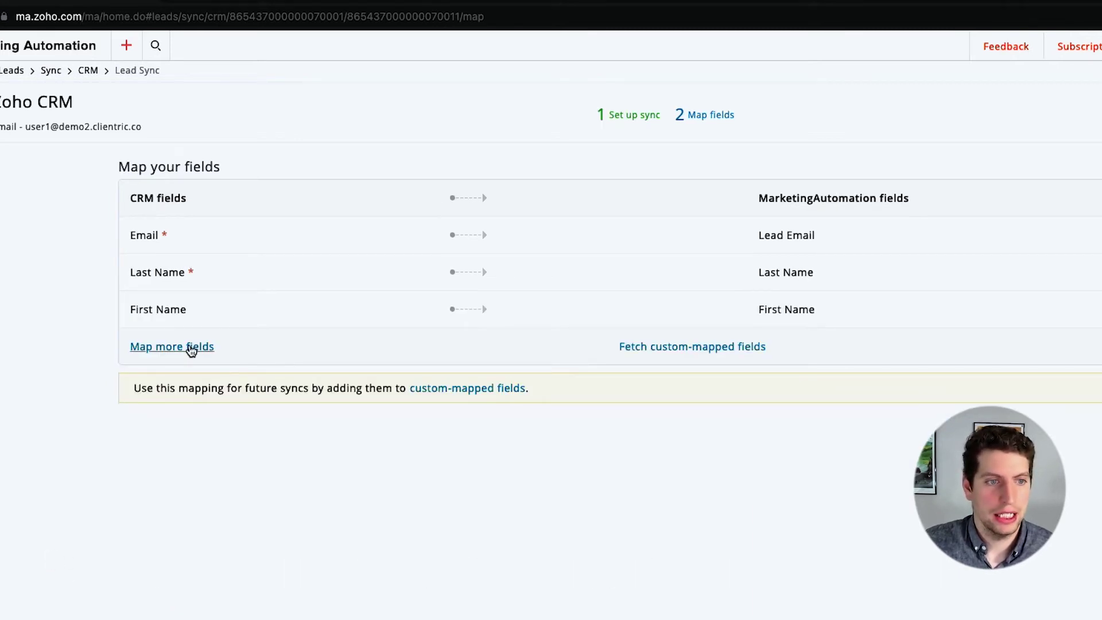
# Begin another field mapping with Country as the CRM field.
pyautogui.click(202, 348)
pyautogui.click(250, 397)
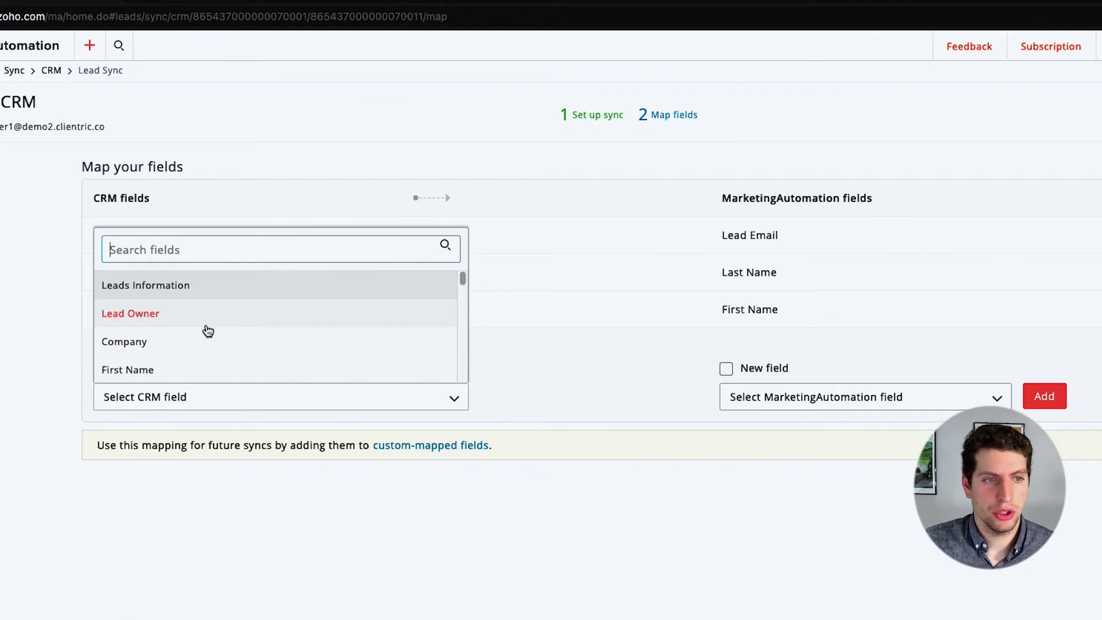
pyautogui.scroll(-2, 193, 337)
pyautogui.scroll(-6, 194, 336)
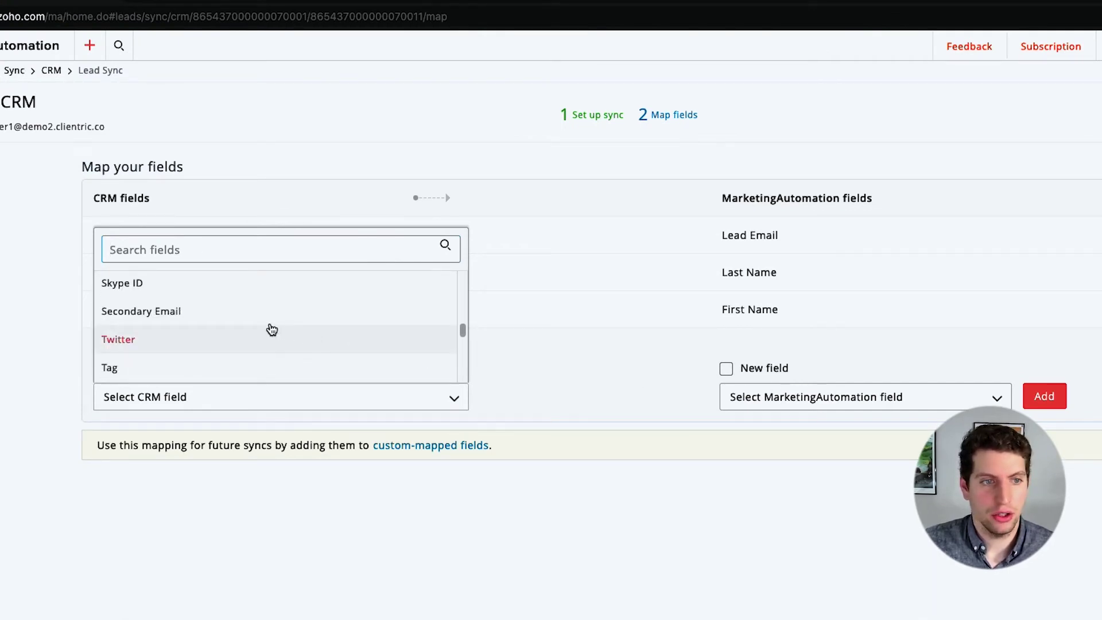
pyautogui.scroll(-4, 268, 328)
pyautogui.scroll(-3, 268, 328)
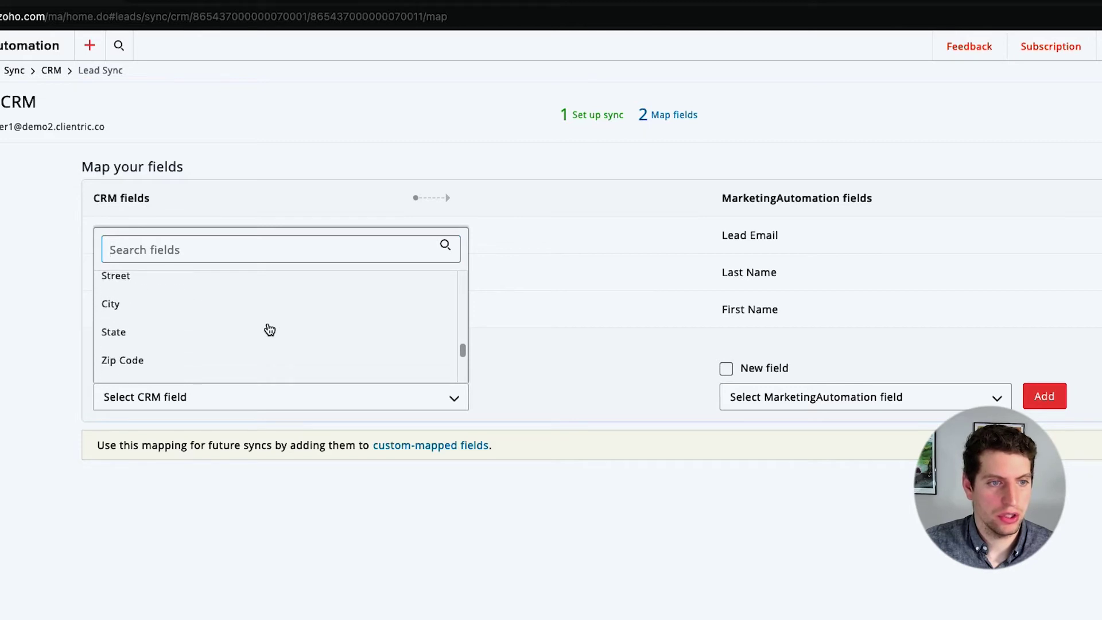
pyautogui.scroll(-1, 267, 327)
pyautogui.rightClick(267, 321)
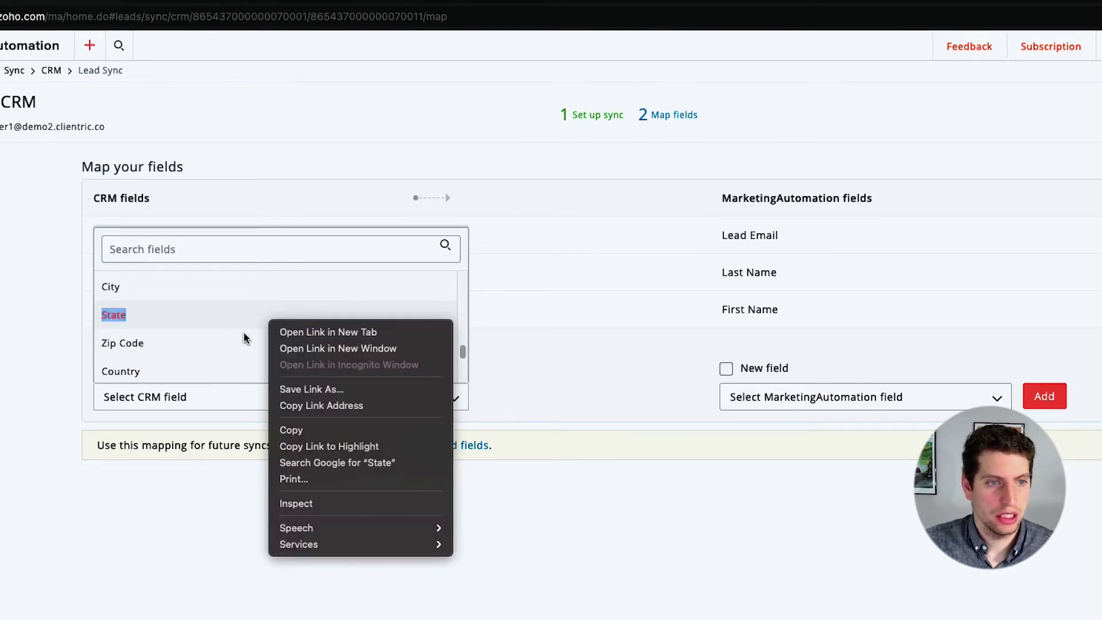
pyautogui.click(123, 374)
pyautogui.click(122, 374)
# Map the CRM field Country to a new Marketing Automation field named New Country.
pyautogui.click(782, 398)
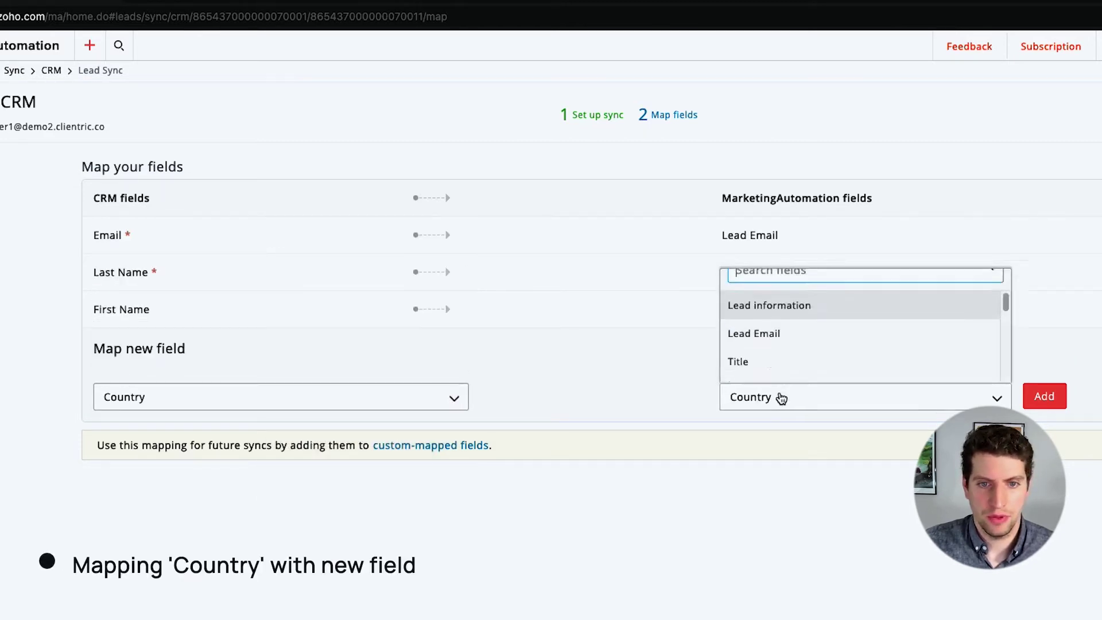
pyautogui.click(667, 359)
pyautogui.click(727, 368)
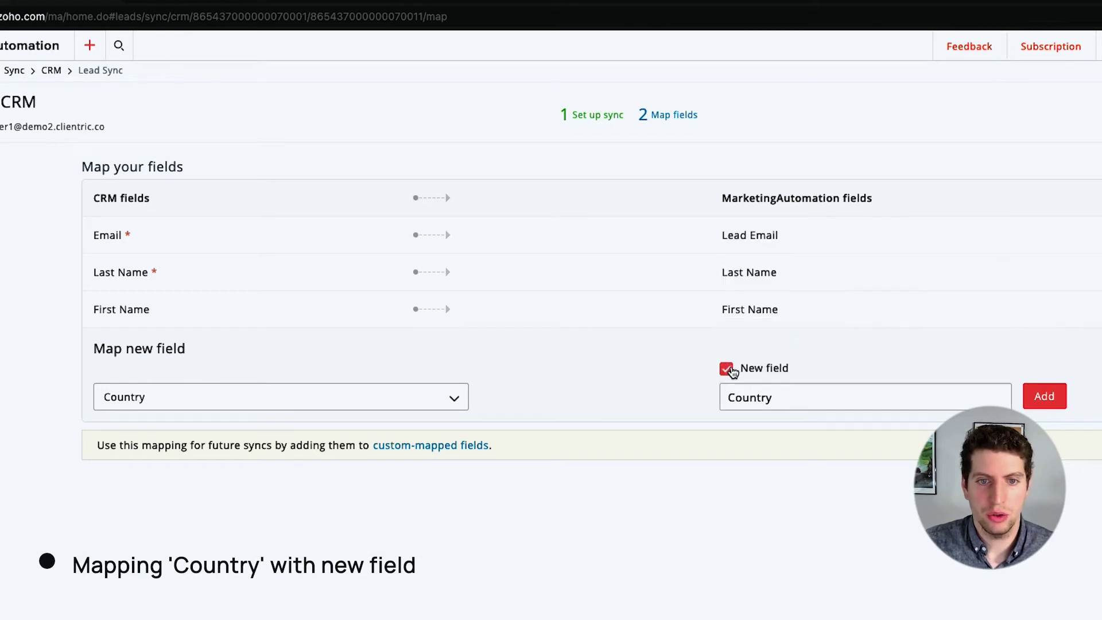
pyautogui.doubleClick(764, 397)
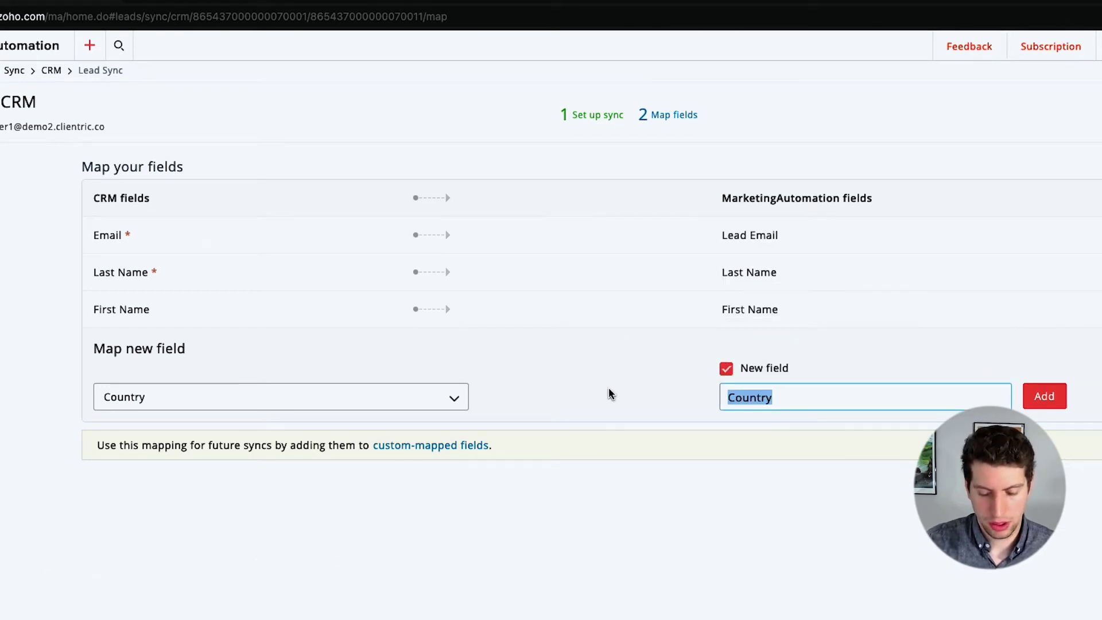
pyautogui.write('New')
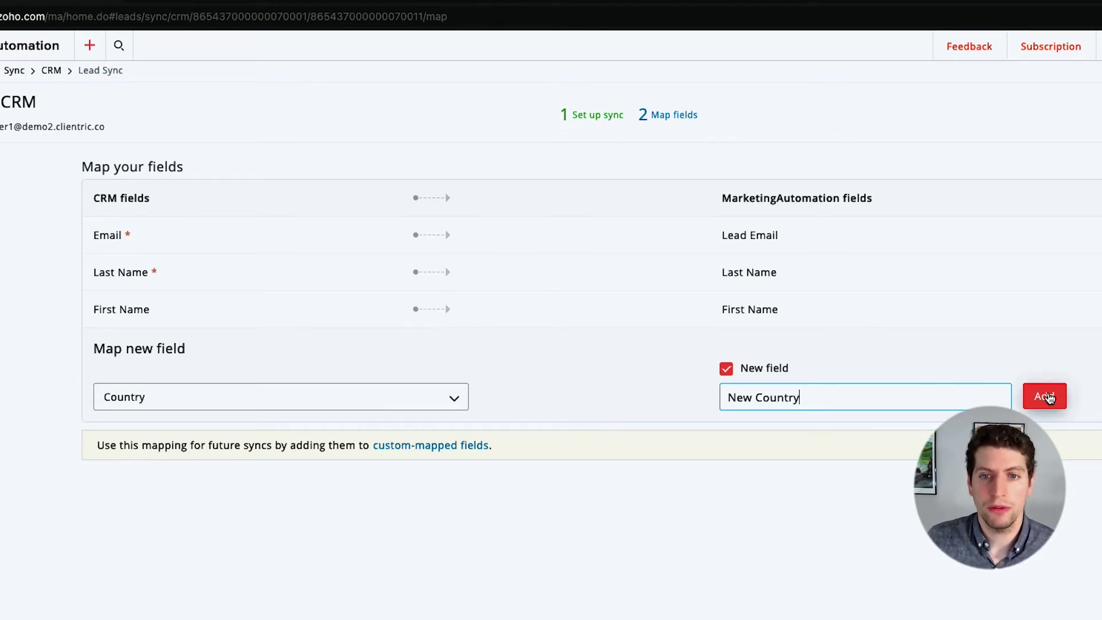
pyautogui.click(1046, 397)
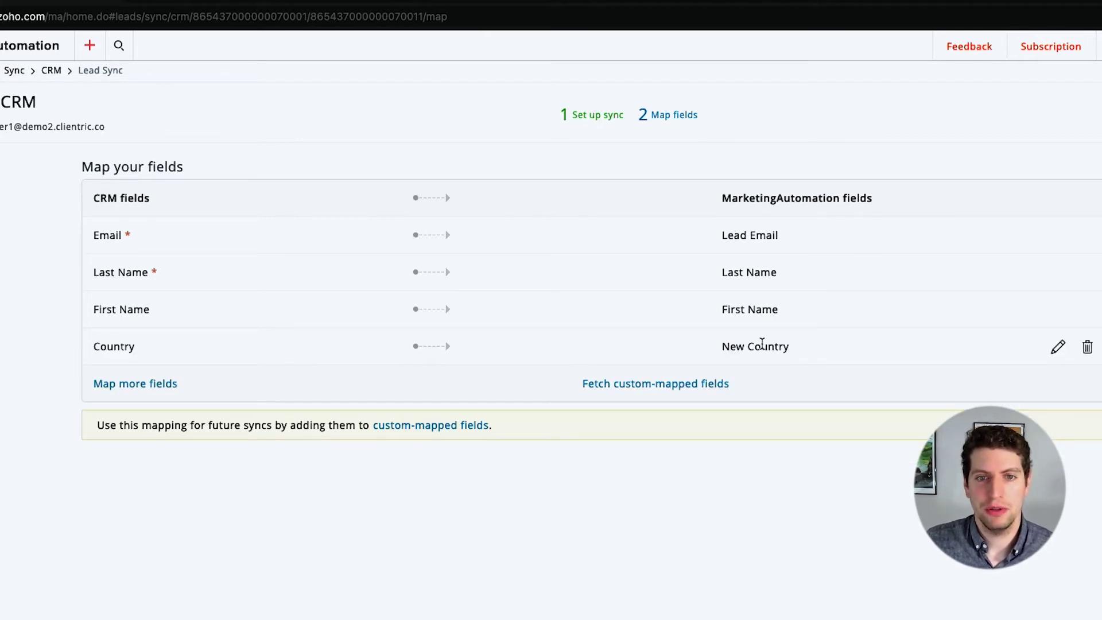
# Initiate the immediate lead sync and return to the list of Zoho CRM syncs.
pyautogui.moveTo(818, 348); pyautogui.dragTo(714, 352)
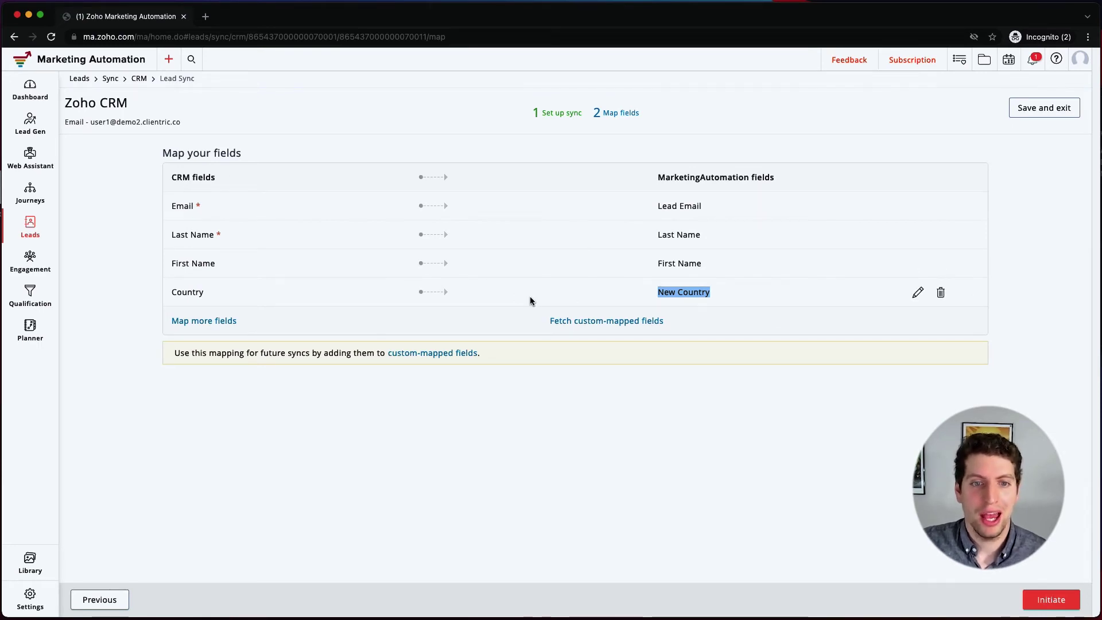
pyautogui.click(1050, 604)
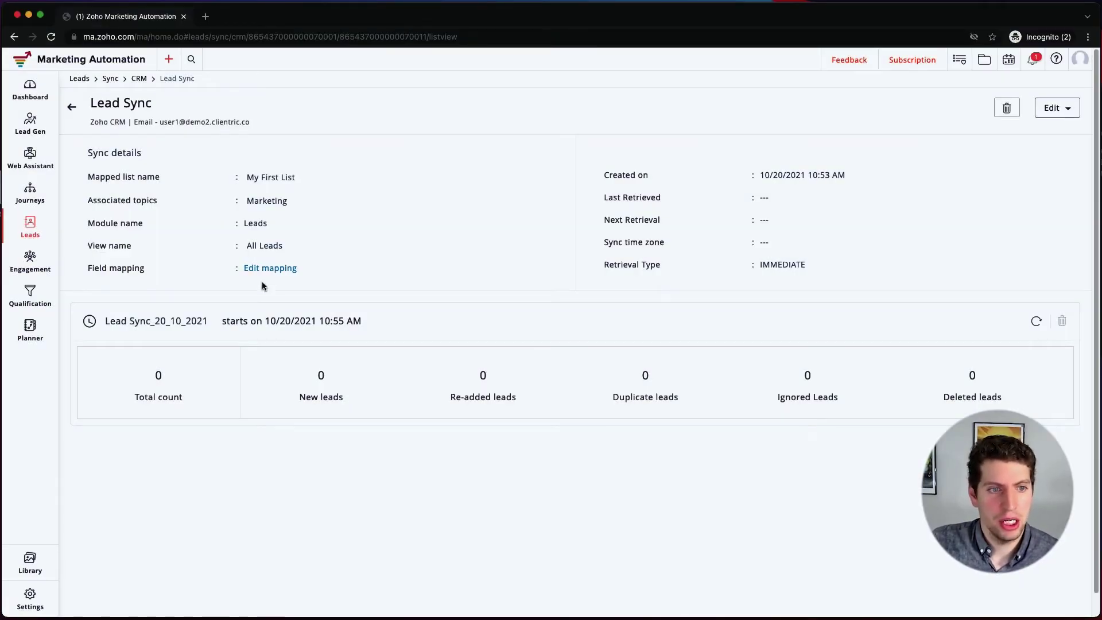
pyautogui.click(71, 108)
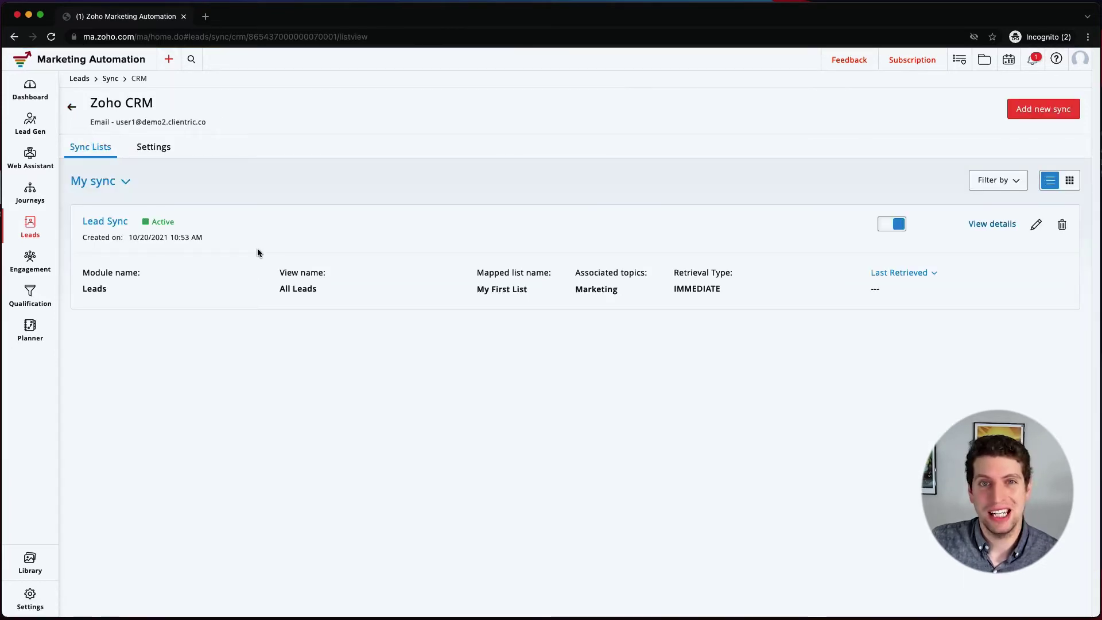
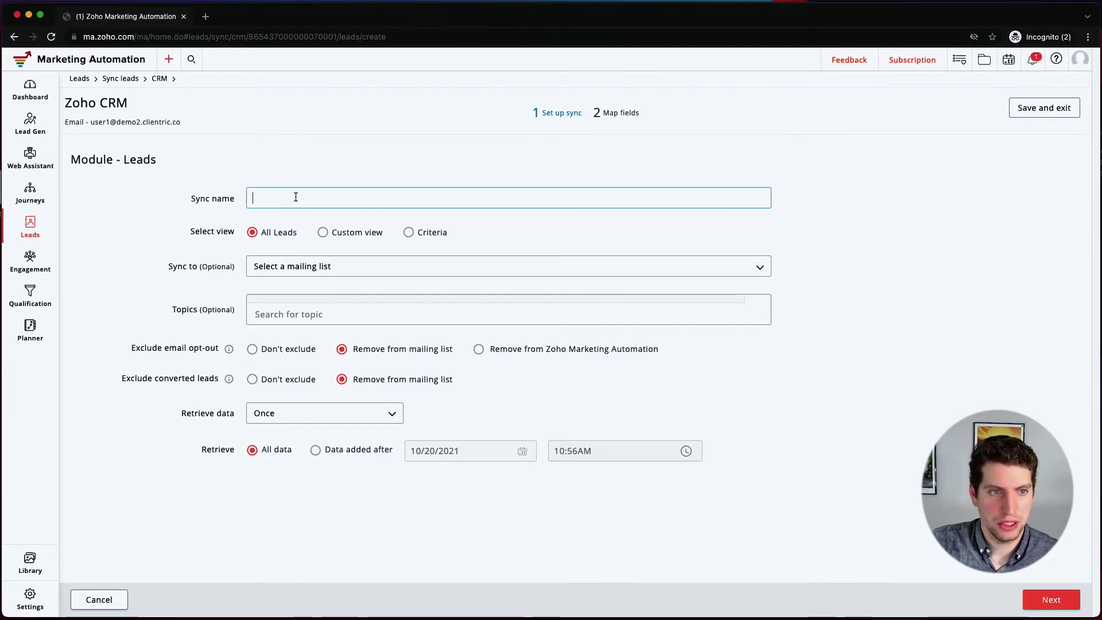
# Name the new leads sync Leads Sync Daily and sync it to My First List with the Marketing topic.
pyautogui.write('Leads Sync Daily')
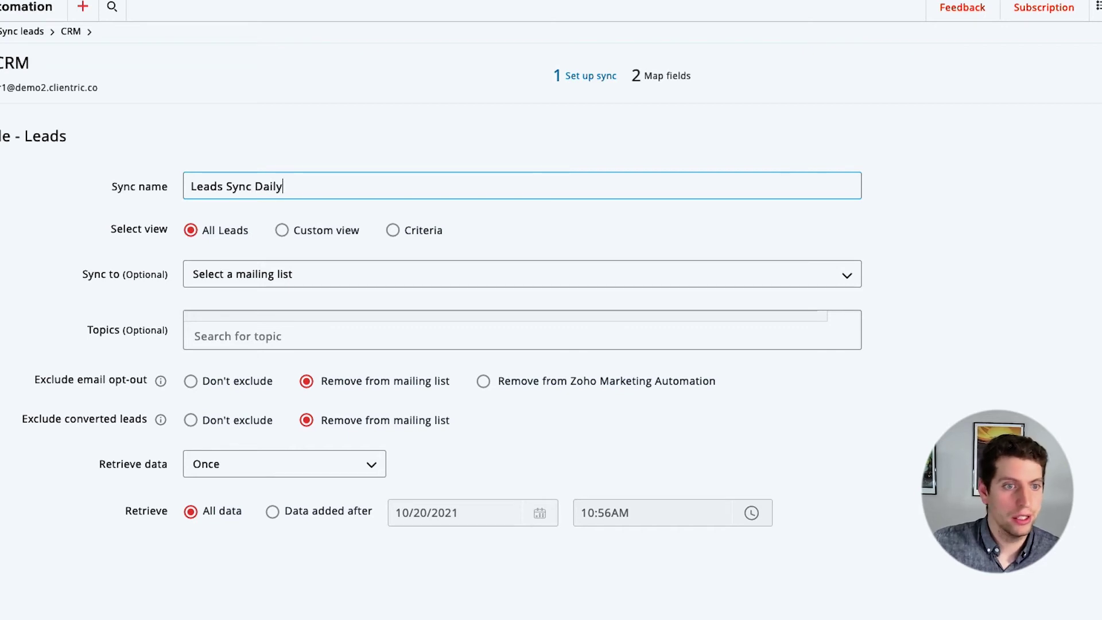
pyautogui.click(250, 277)
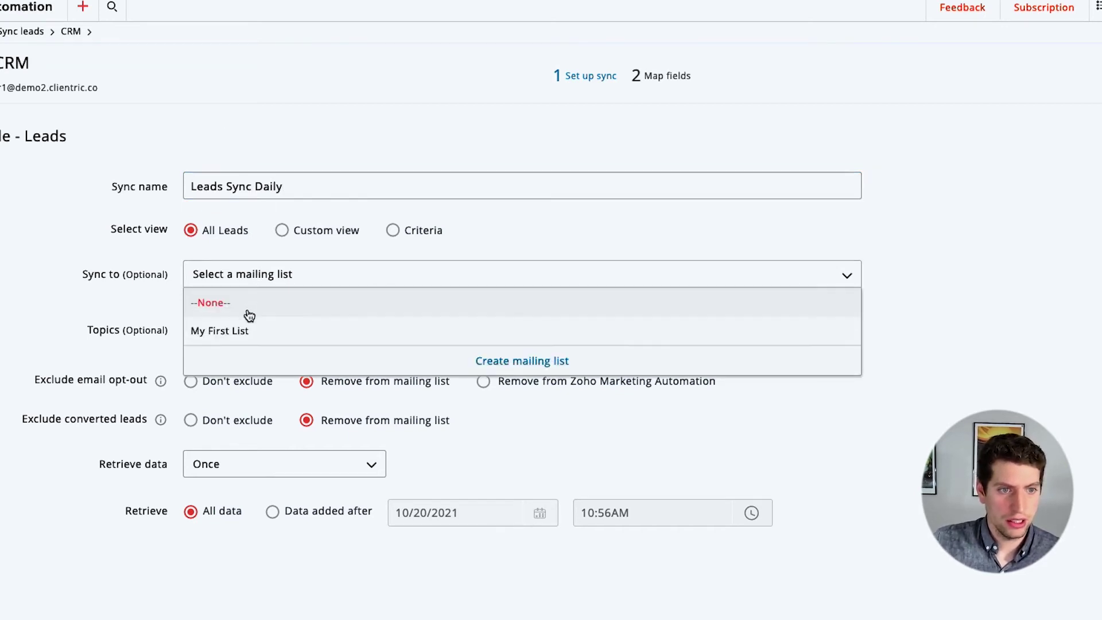
pyautogui.click(235, 327)
pyautogui.click(224, 386)
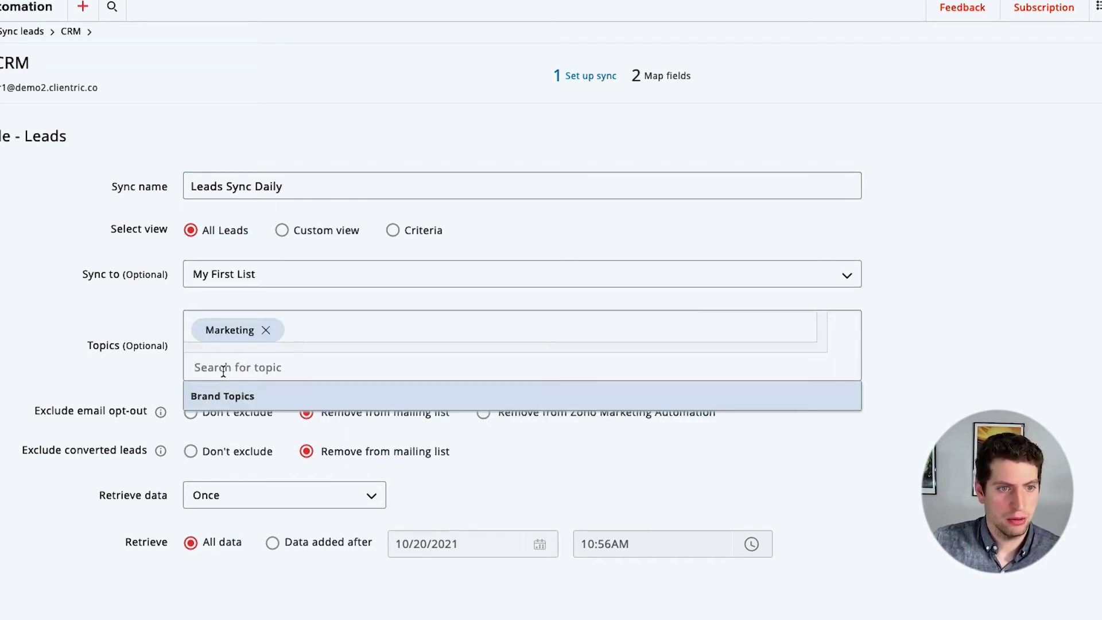
# Set the sync to retrieve data daily at 05:00 AM.
pyautogui.scroll(-2, 352, 387)
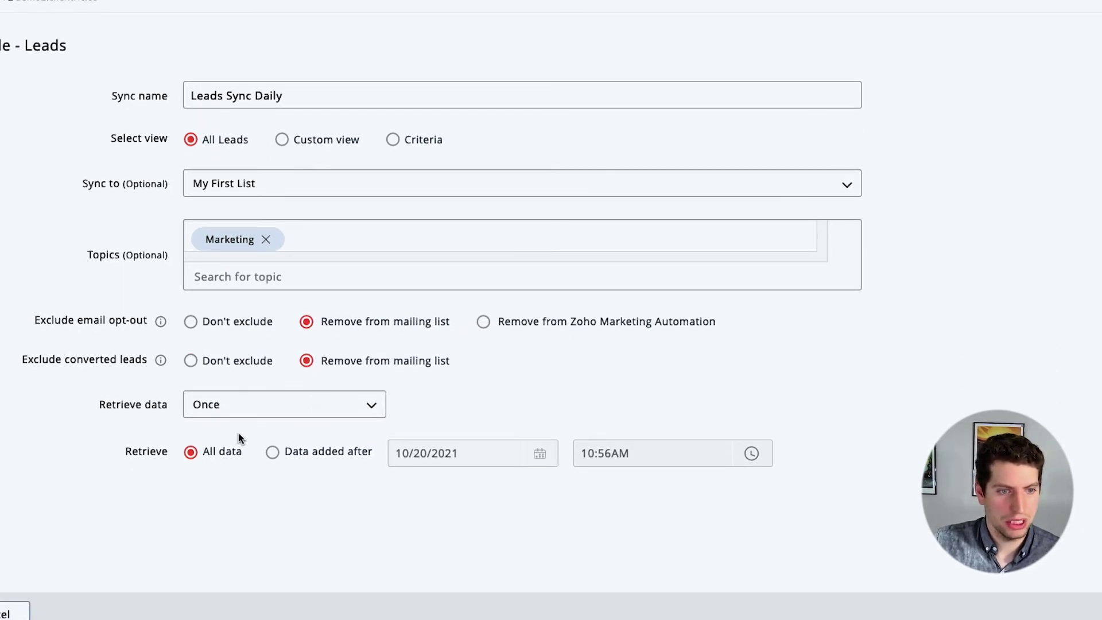
pyautogui.click(248, 415)
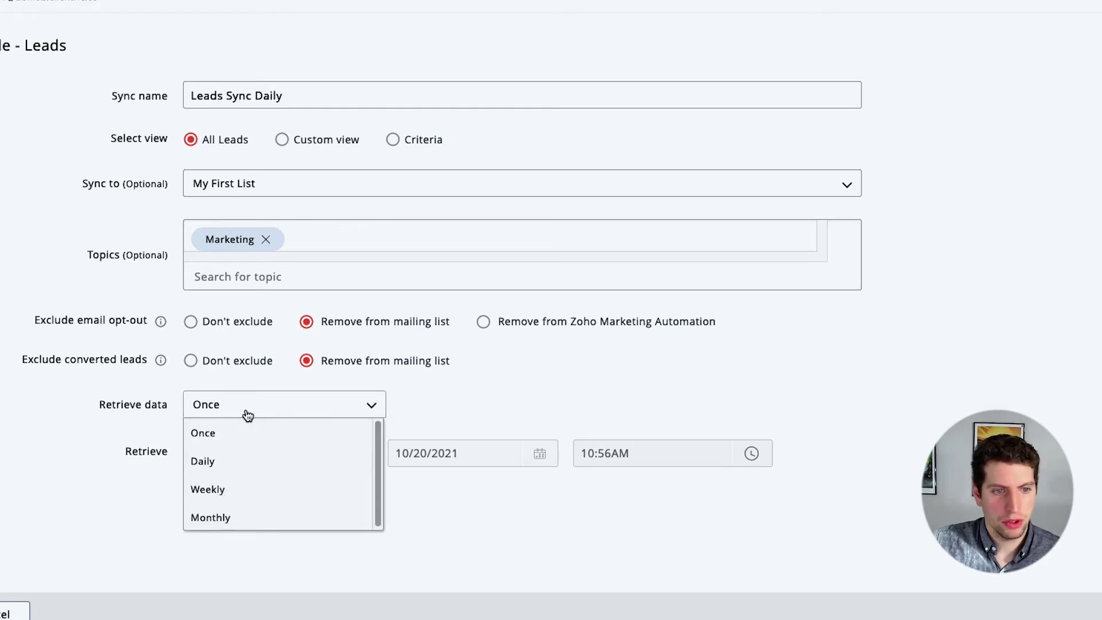
pyautogui.click(229, 462)
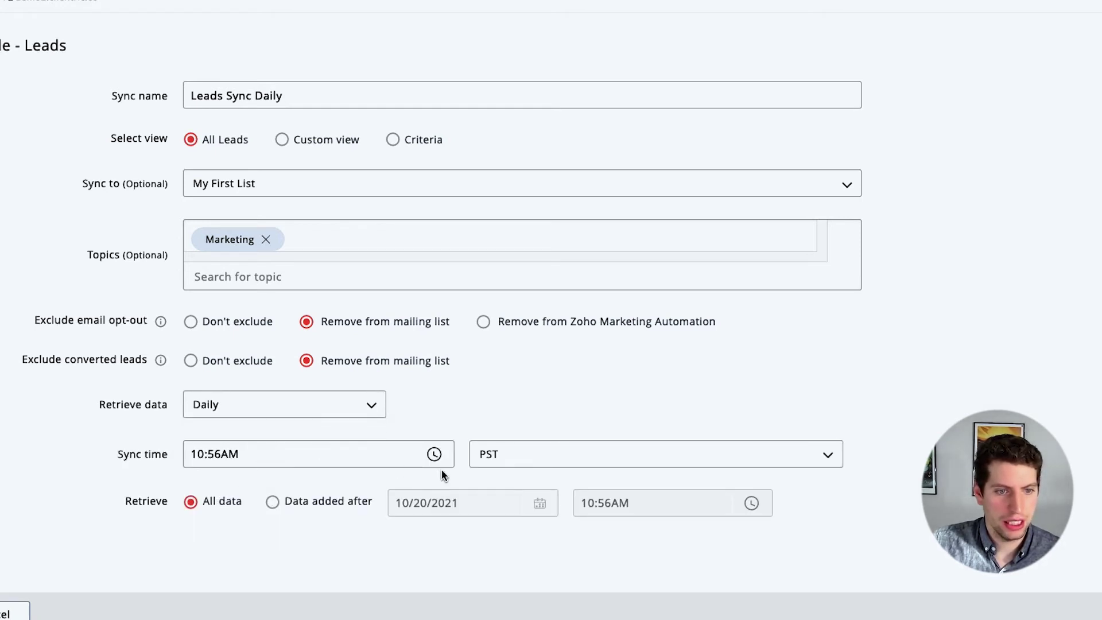
pyautogui.click(347, 454)
pyautogui.click(260, 491)
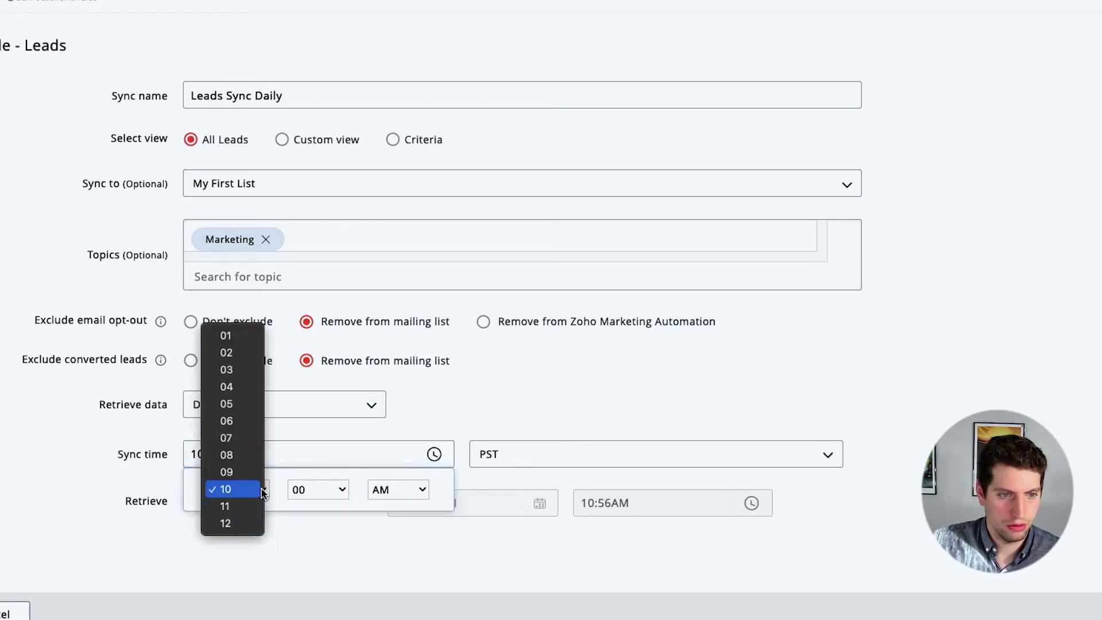
pyautogui.click(233, 404)
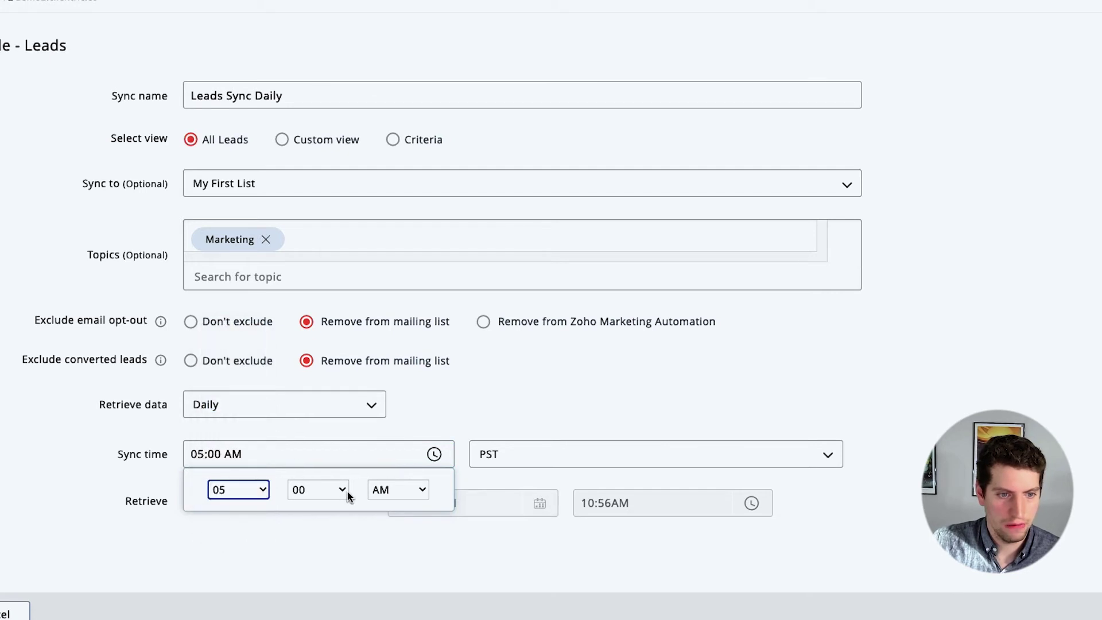
pyautogui.click(522, 406)
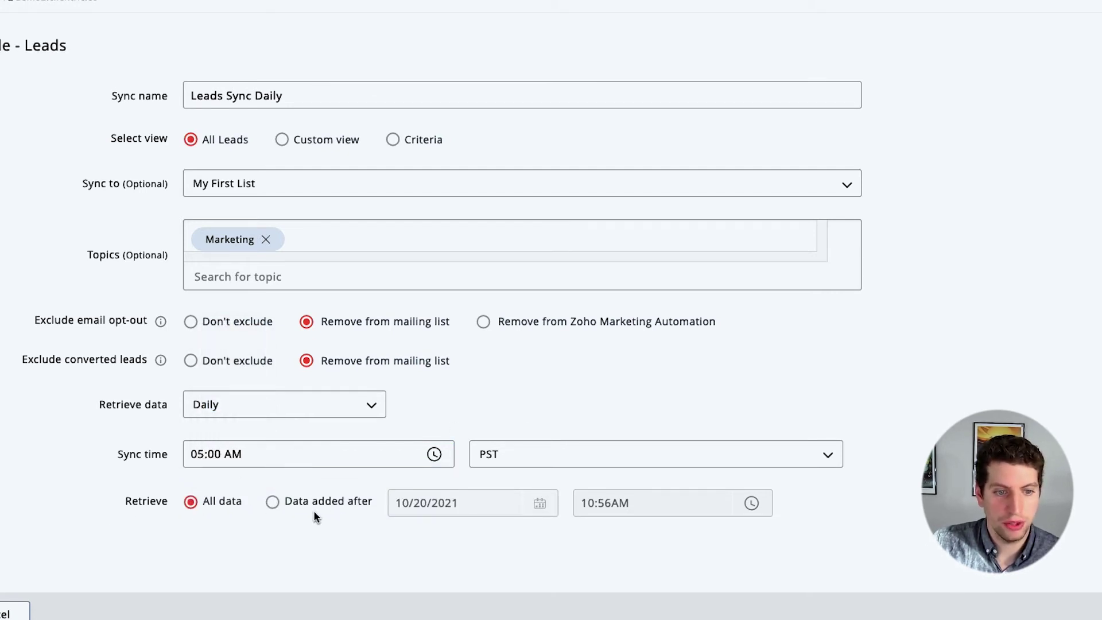
# Try the option to retrieve only data added after a date, return to All data and continue to field mapping.
pyautogui.click(276, 508)
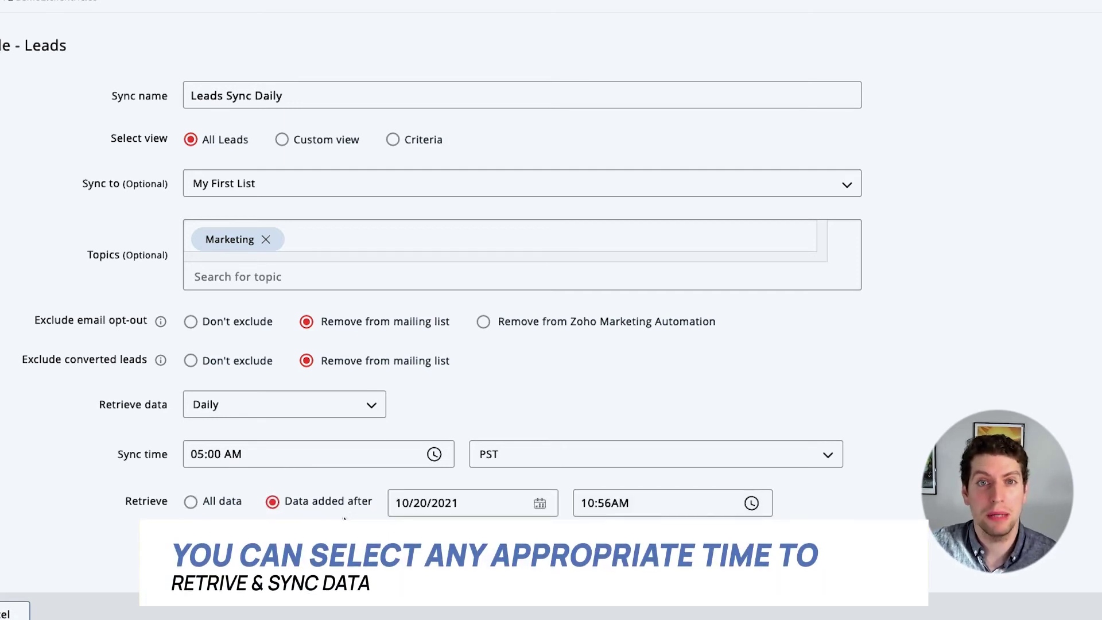
pyautogui.click(192, 504)
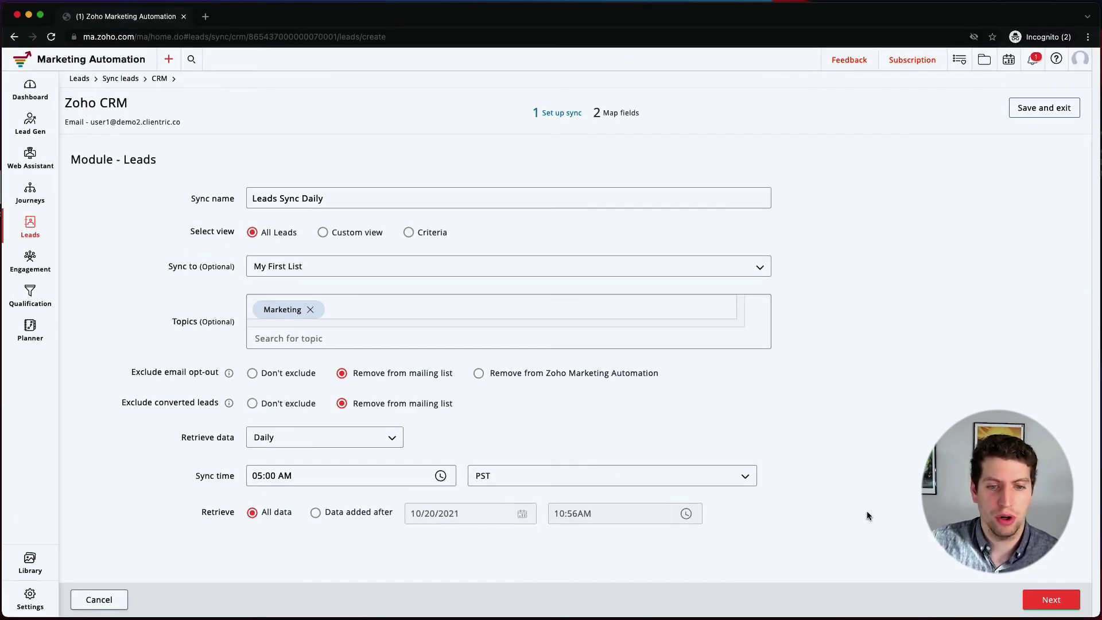
pyautogui.click(1055, 600)
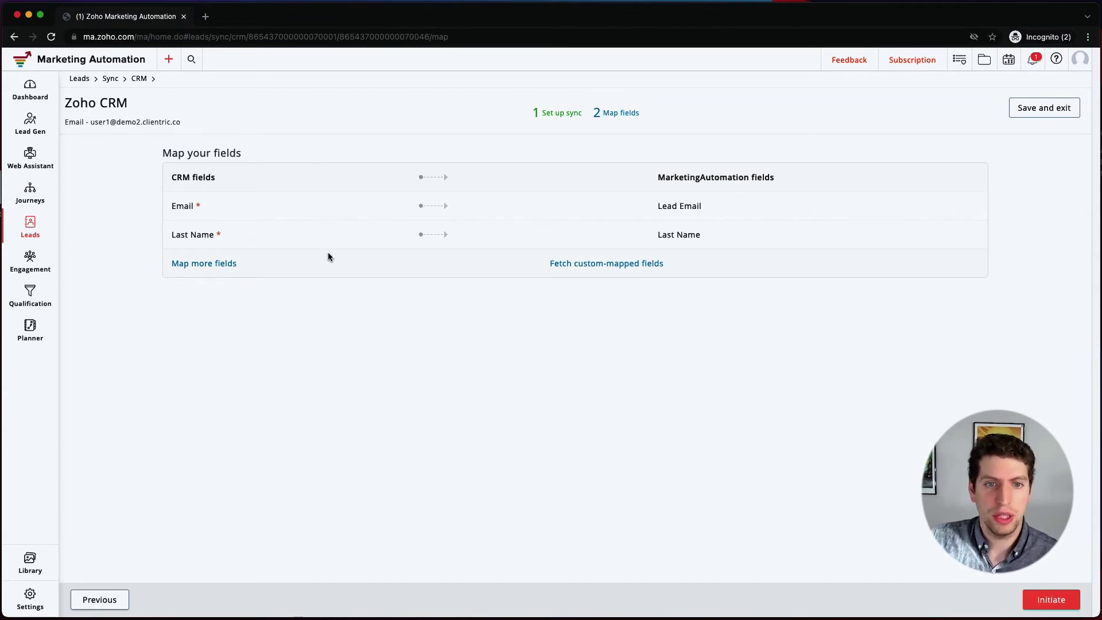
# Map the CRM field First Name to the Marketing Automation field First Name for the daily sync.
pyautogui.click(182, 263)
pyautogui.click(223, 304)
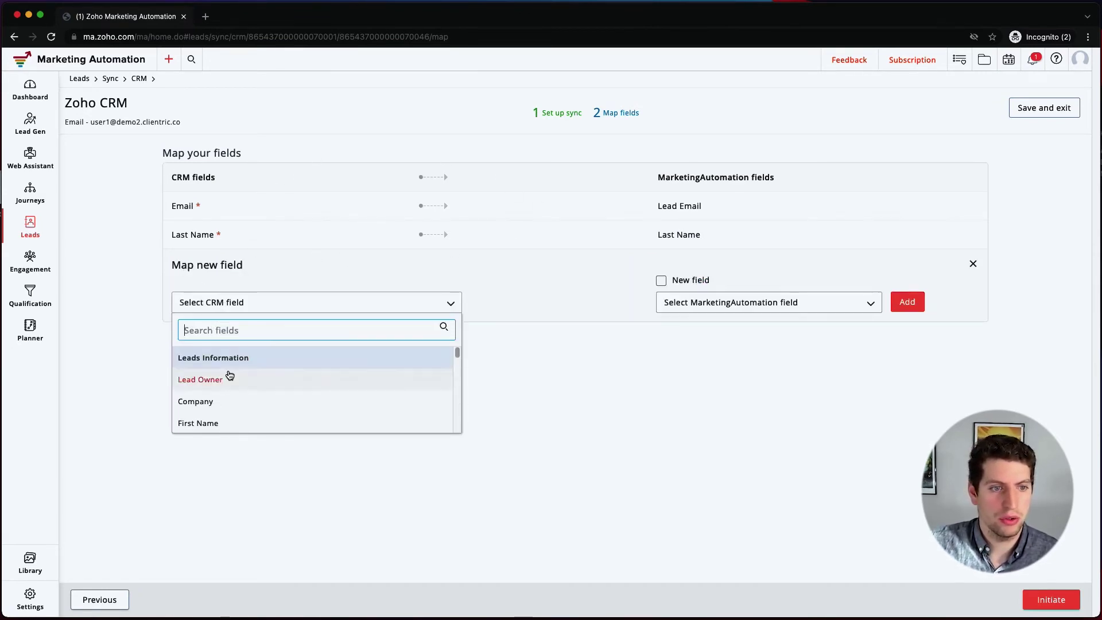
pyautogui.scroll(-1, 218, 402)
pyautogui.click(219, 413)
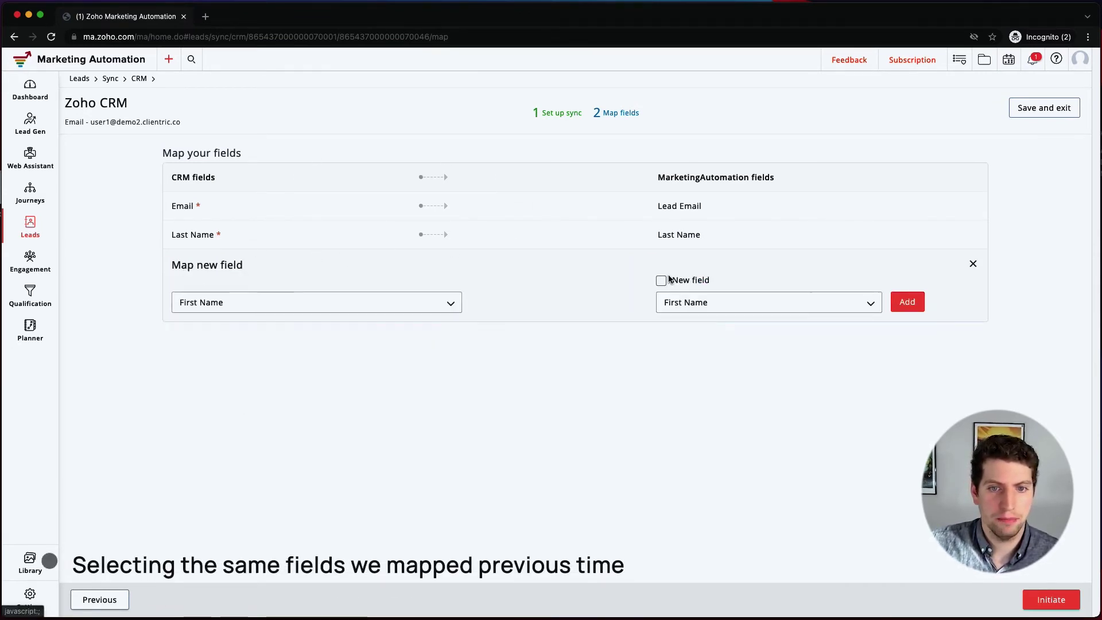
pyautogui.click(904, 304)
# Map the CRM field Country to the existing custom Marketing Automation field New Country for the daily sync.
pyautogui.click(220, 293)
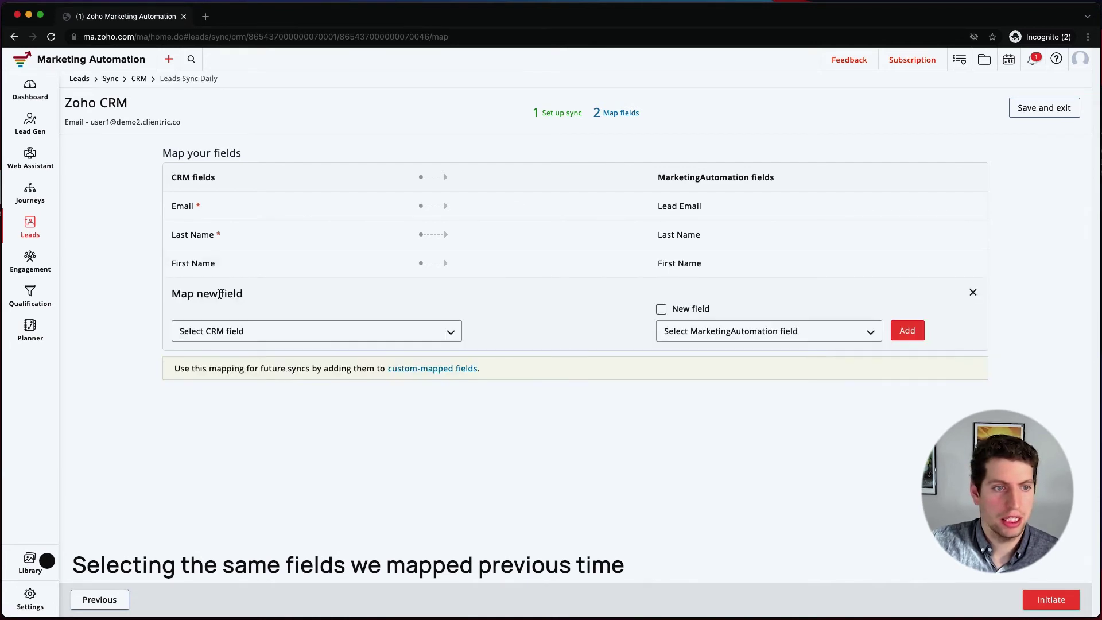
pyautogui.click(217, 338)
pyautogui.scroll(-5, 213, 312)
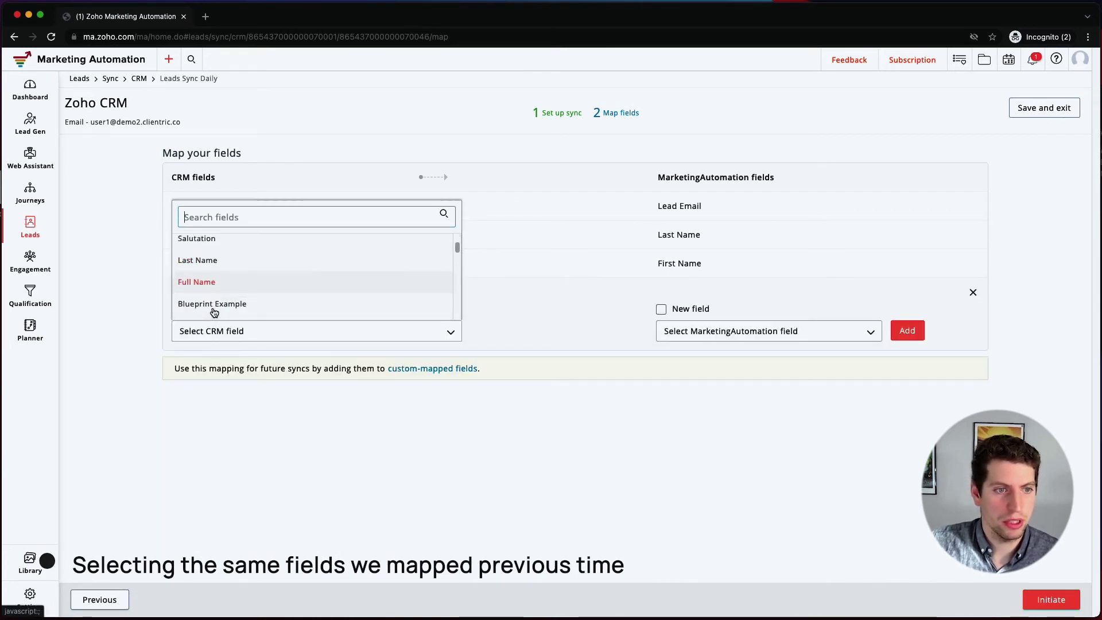
pyautogui.scroll(-3, 214, 312)
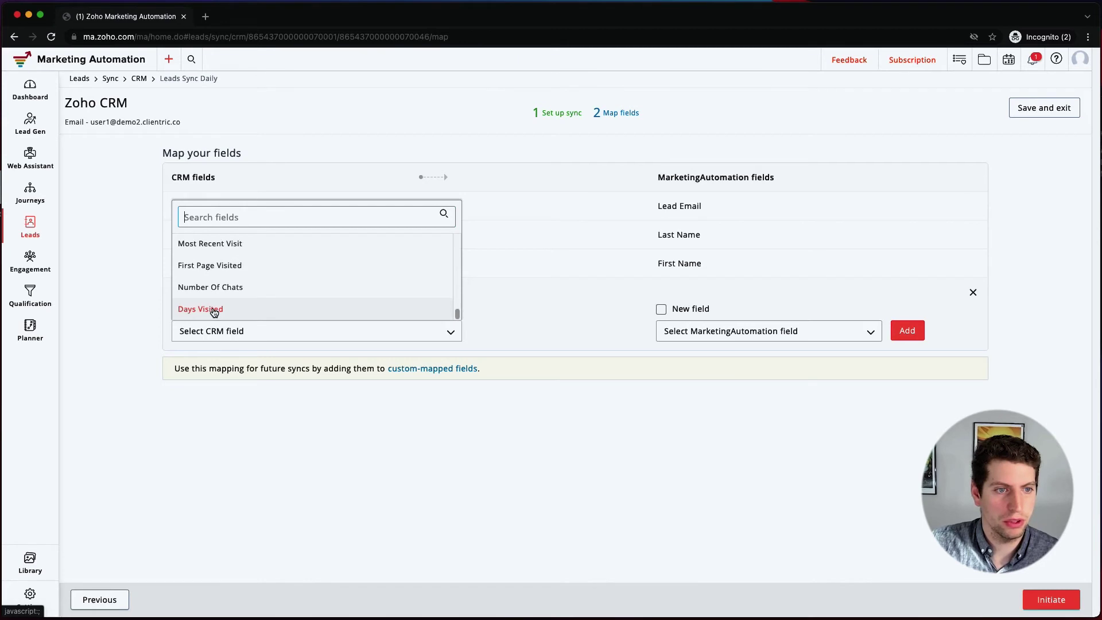
pyautogui.click(214, 312)
pyautogui.click(727, 335)
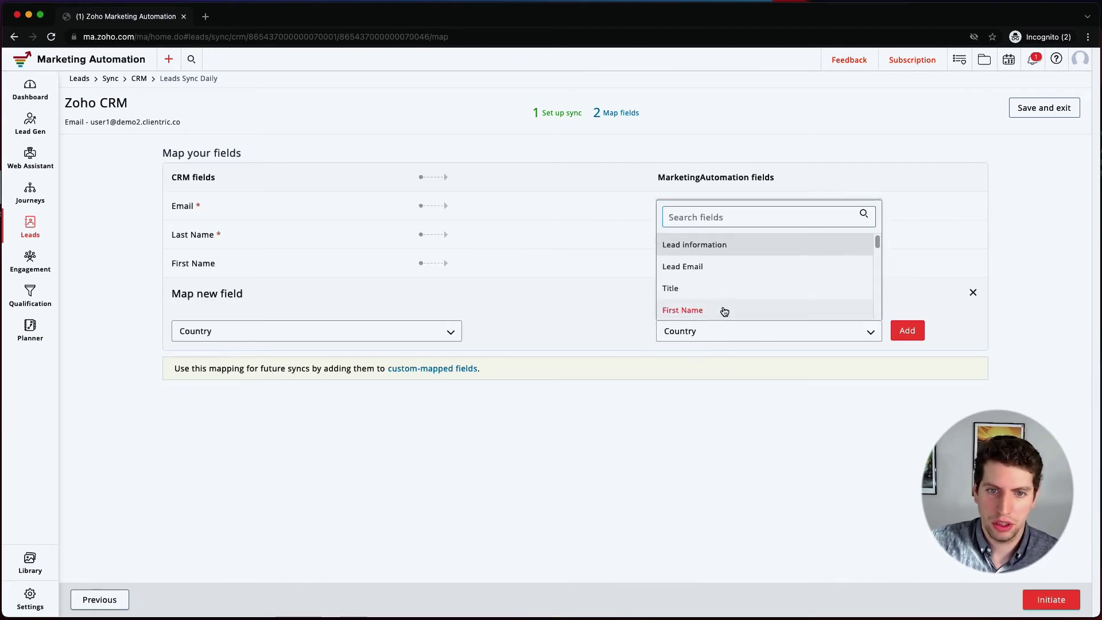
pyautogui.scroll(-3, 724, 309)
pyautogui.scroll(3, 725, 308)
pyautogui.write('N')
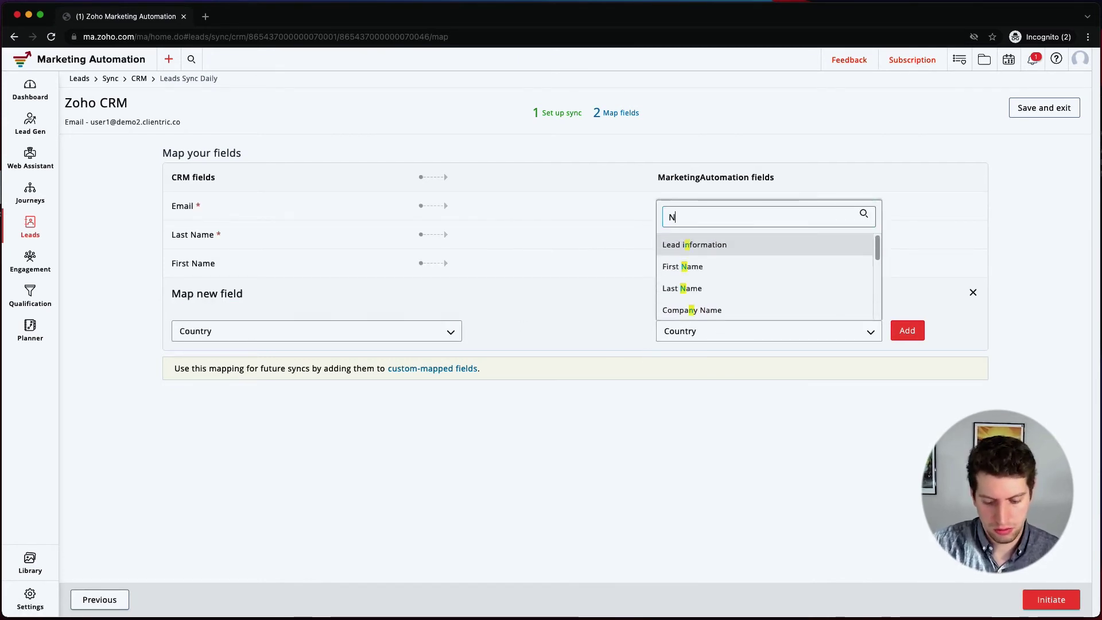
pyautogui.write('ew C')
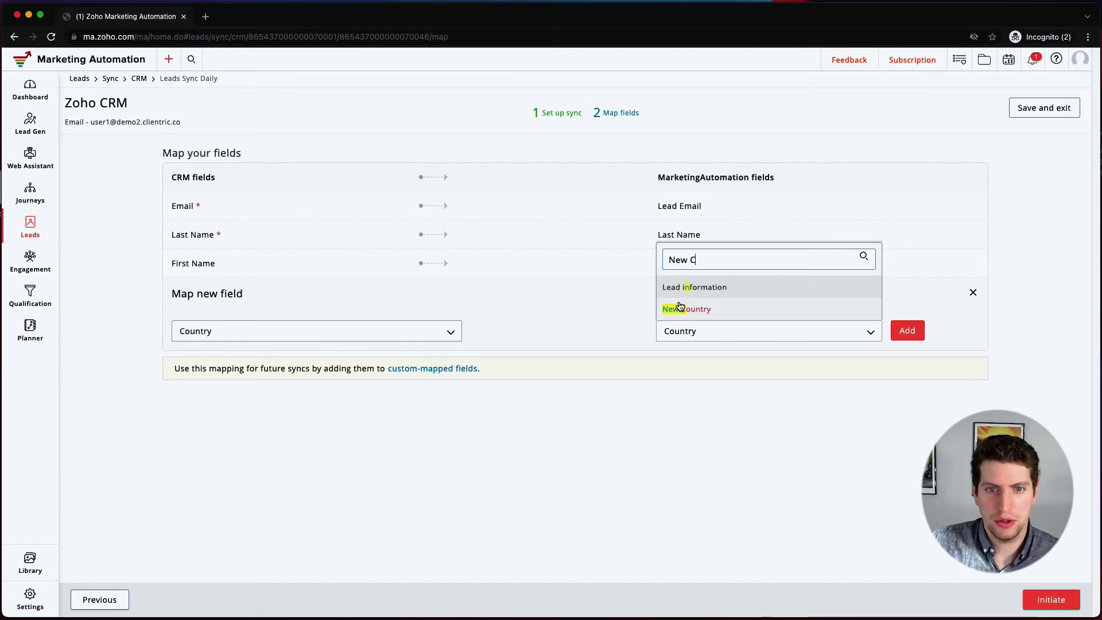
pyautogui.click(708, 309)
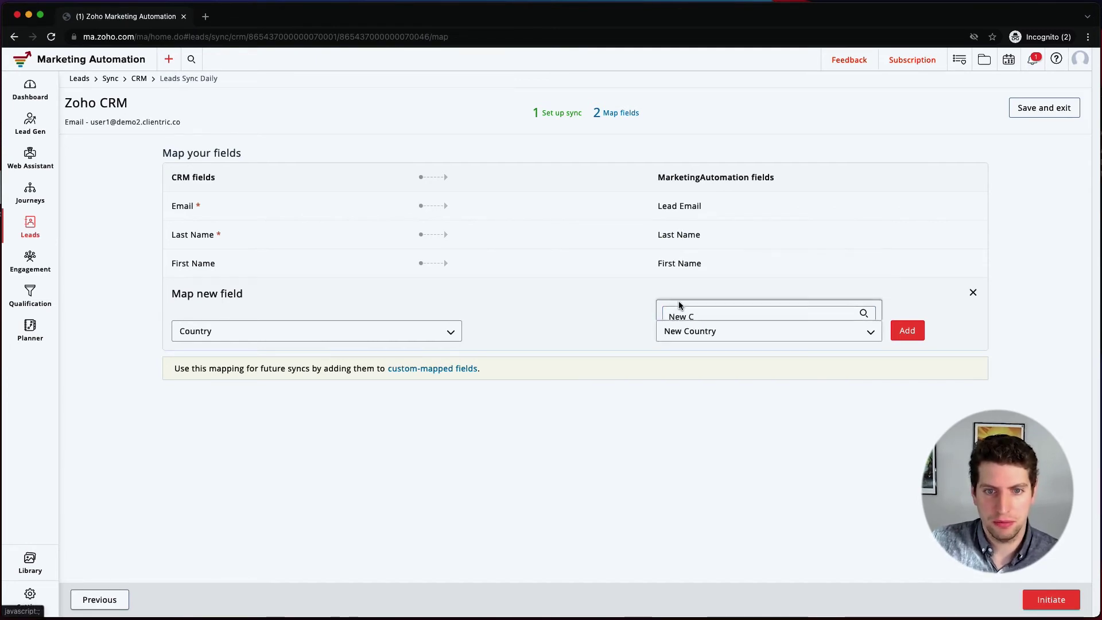
pyautogui.click(906, 331)
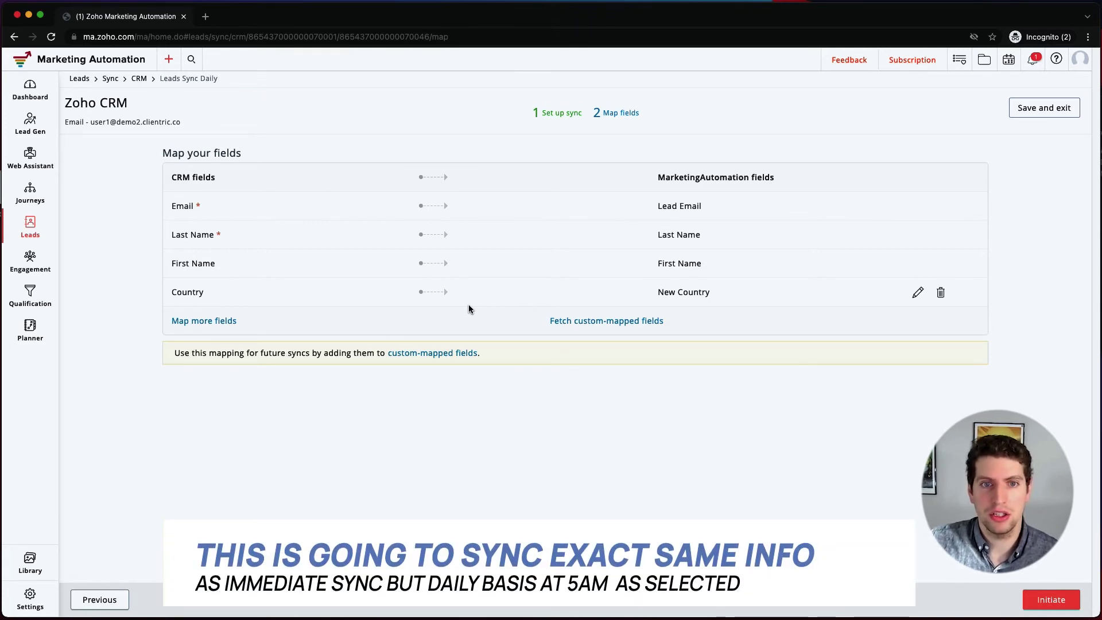
# Initiate the daily leads sync and go to the All leads page.
pyautogui.click(1064, 600)
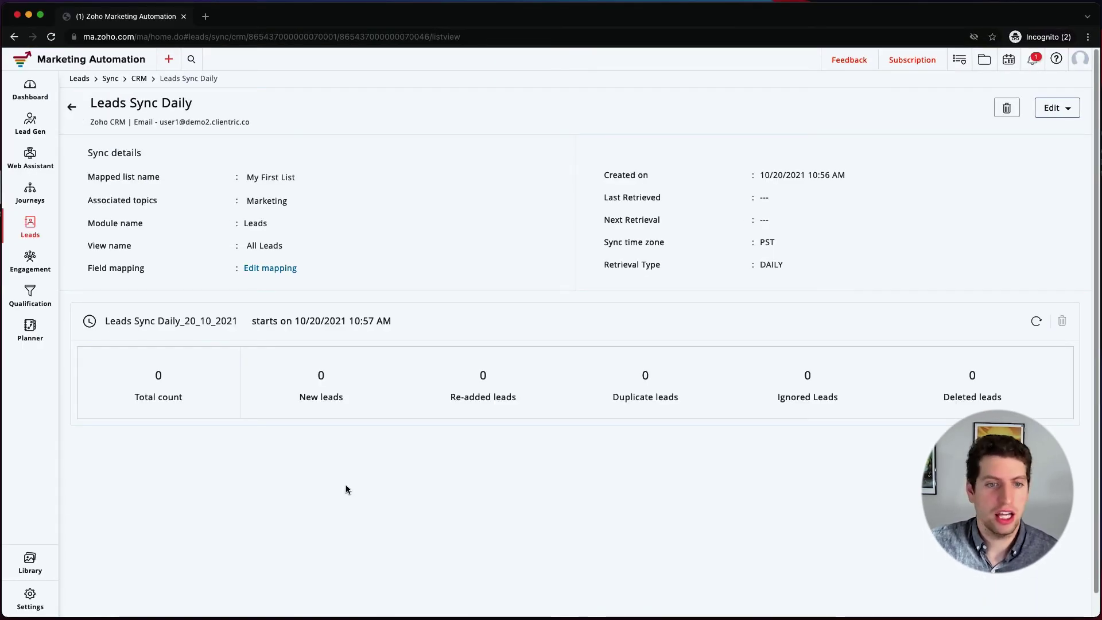
pyautogui.click(71, 109)
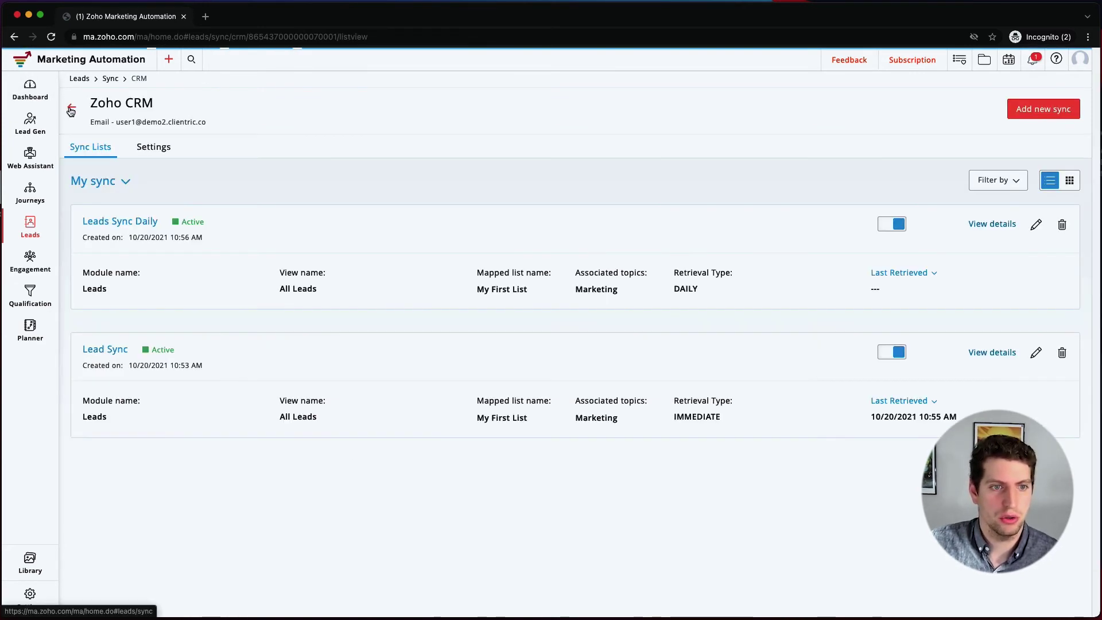
pyautogui.moveTo(27, 231)
pyautogui.click(69, 278)
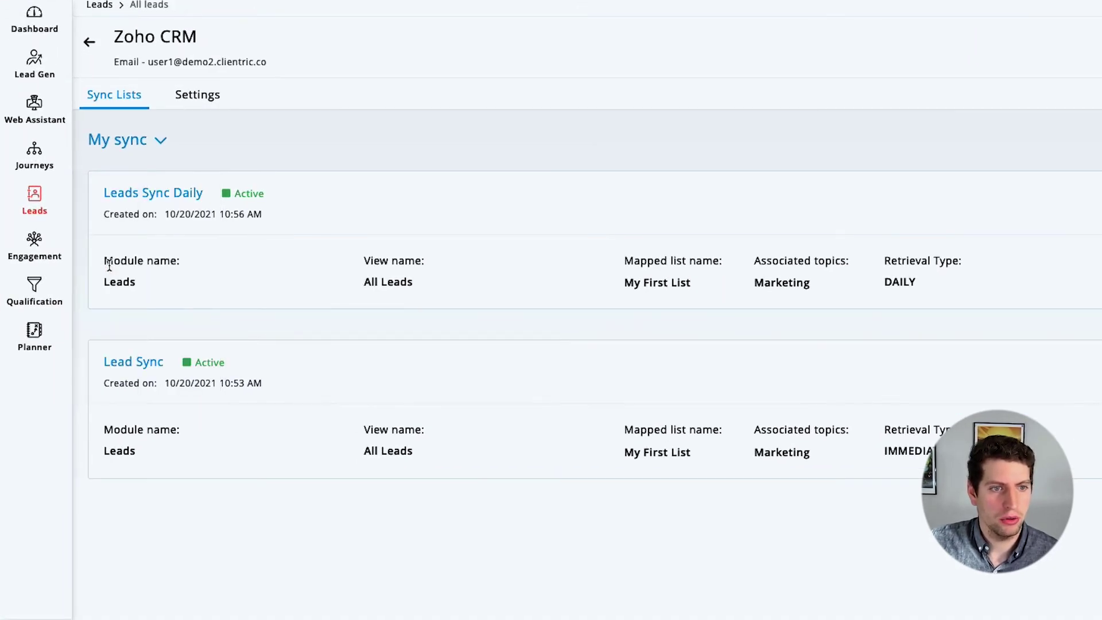